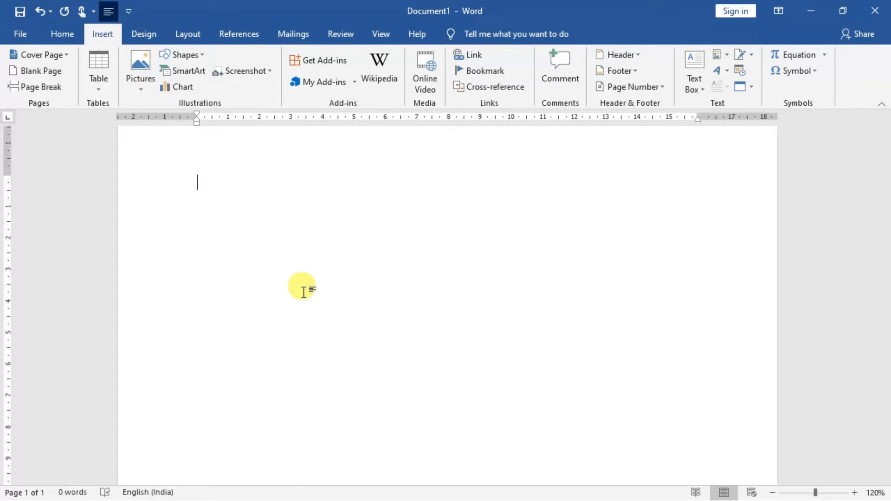
Start embedding a new Adobe Acrobat Document object in the blank document
left_click(65, 36)
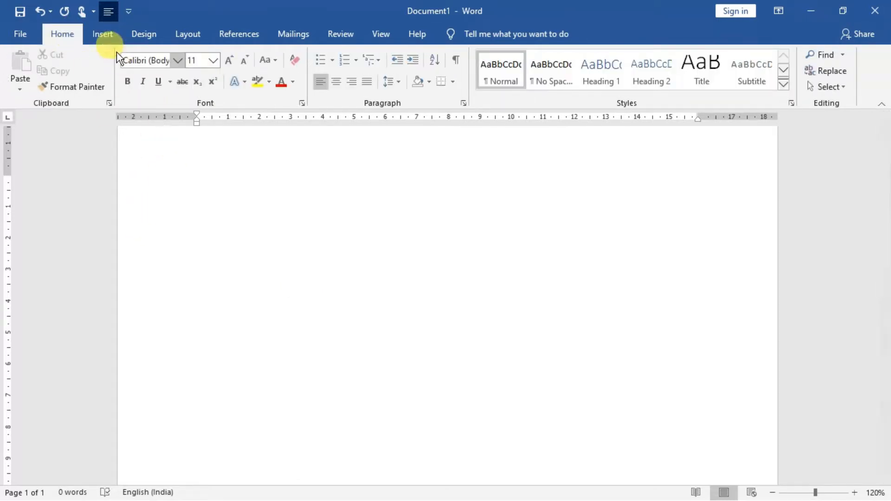
left_click(104, 38)
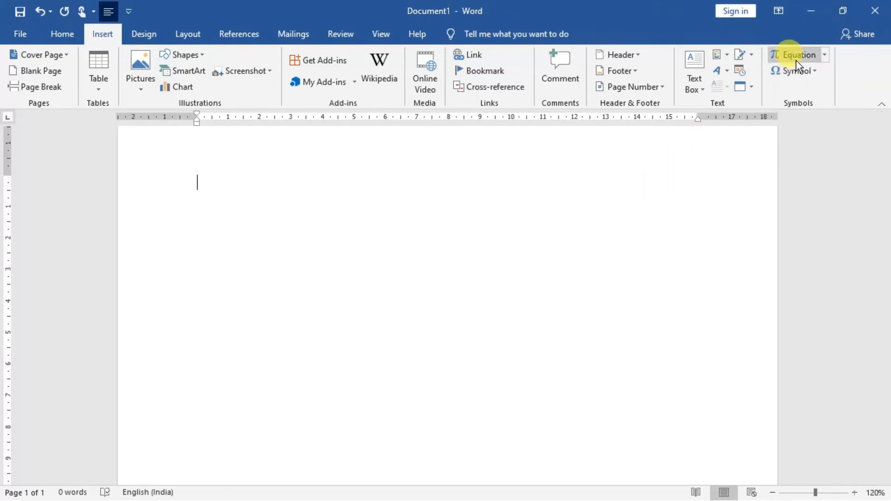
left_click(749, 86)
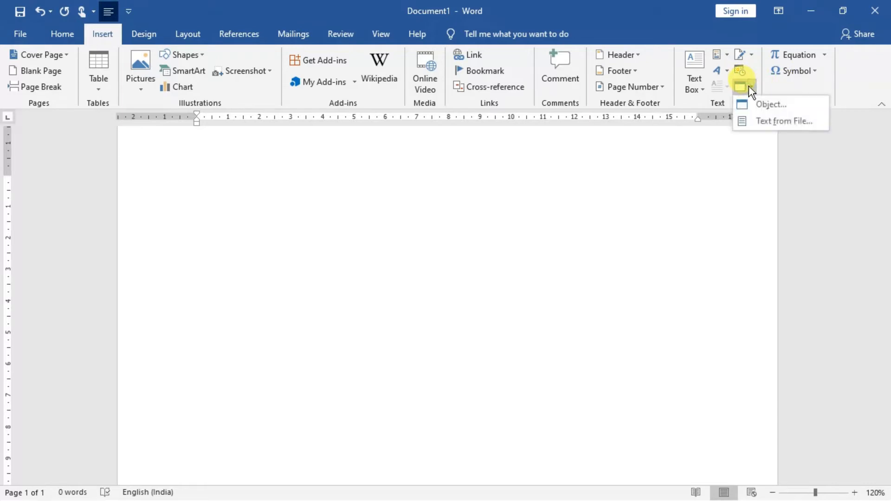
left_click(756, 105)
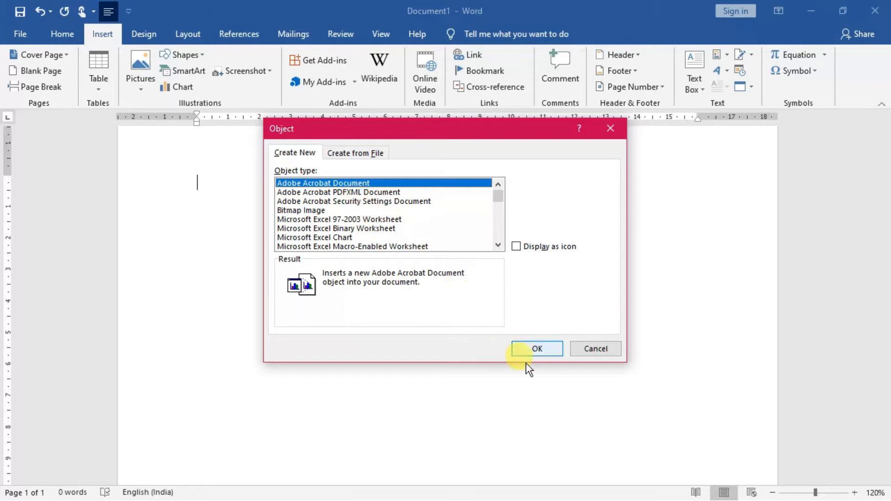
left_click(533, 350)
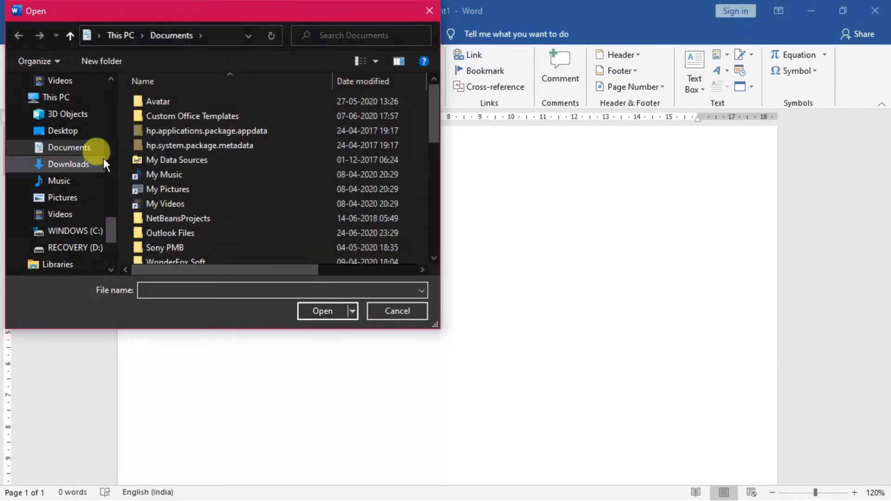
Choose the class 12 C++ chapter 6 inheritance PDF on the RECOVERY (D:) drive as the embedded object and close the PDF reader
left_click(78, 136)
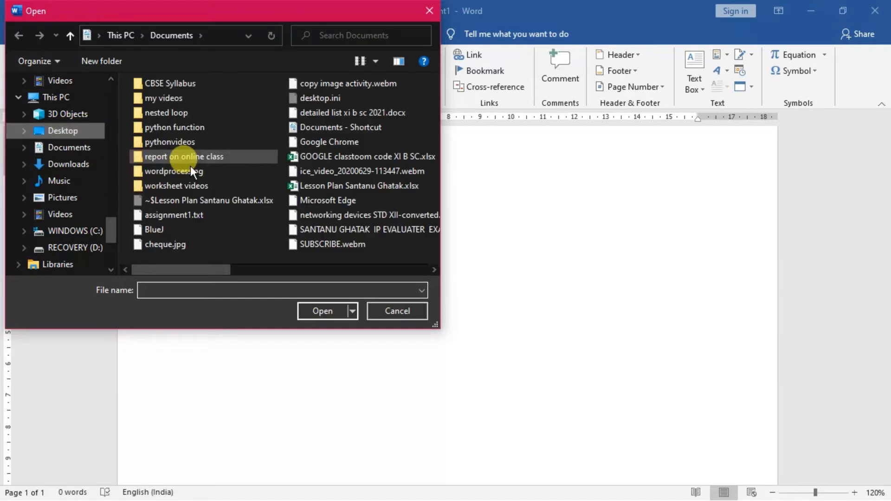
left_click(78, 247)
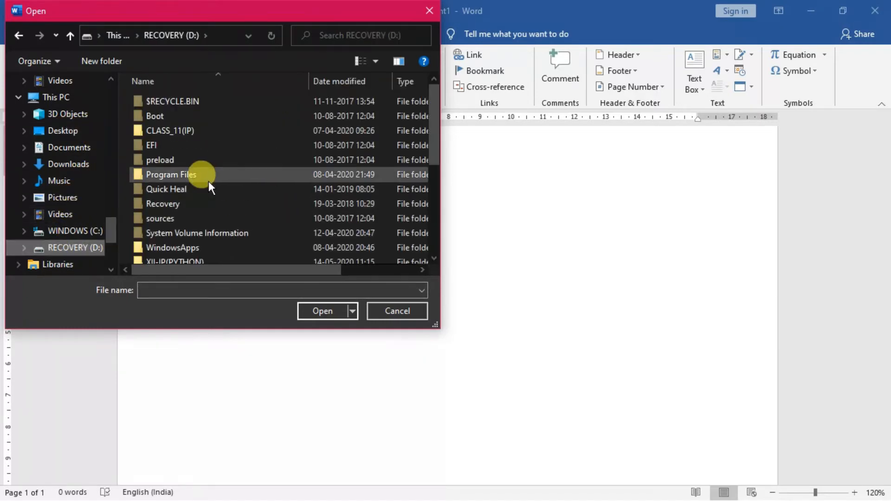
right_click(439, 149)
left_click(435, 157)
left_click_drag(434, 155, 435, 172)
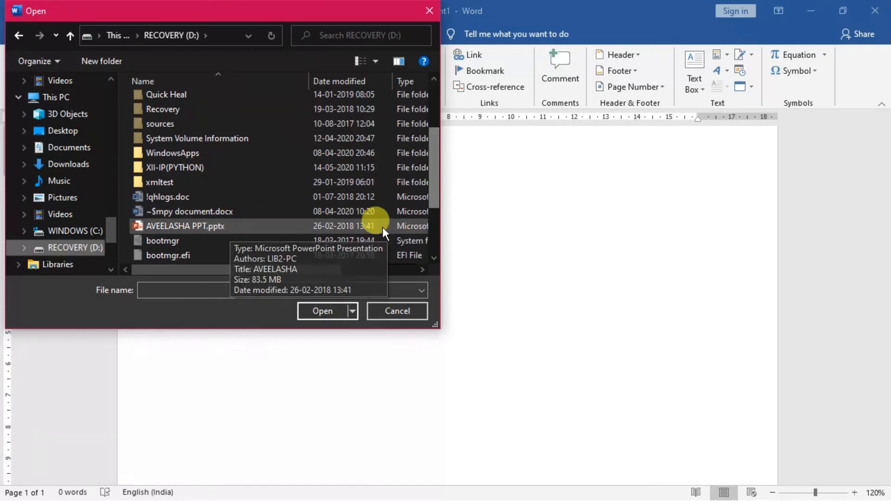
left_click(410, 197)
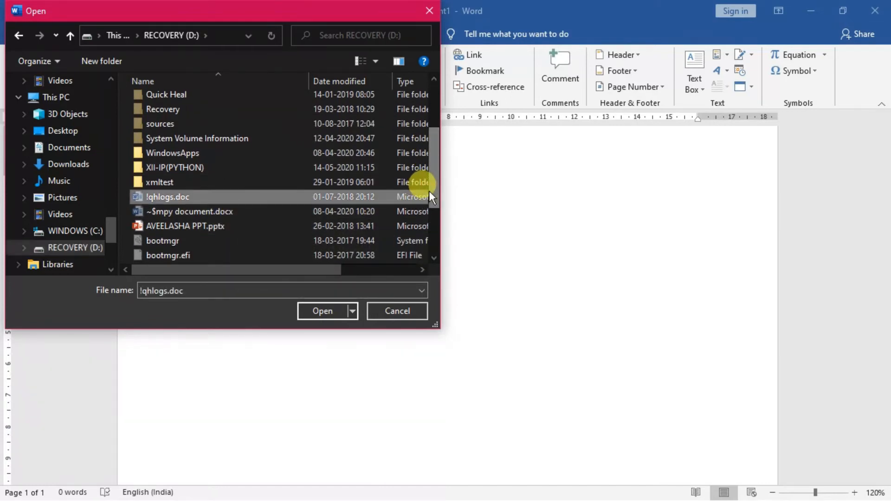
left_click_drag(433, 186, 434, 227)
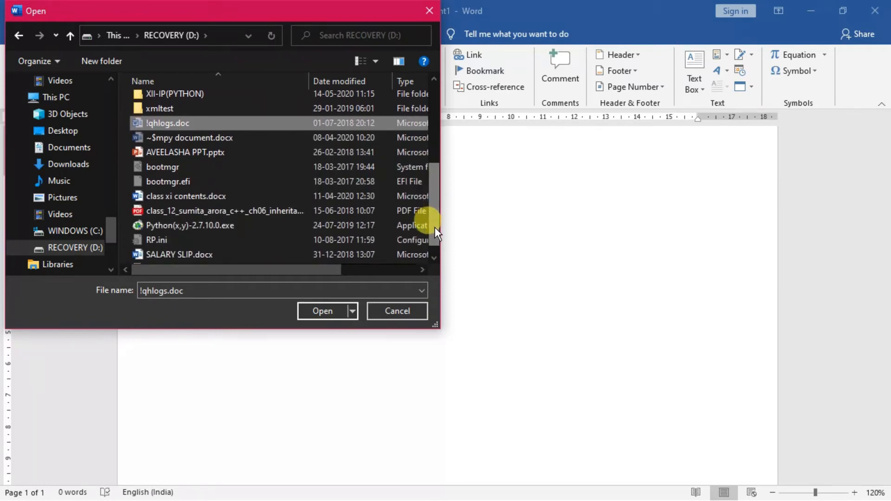
left_click(244, 213)
left_click(312, 310)
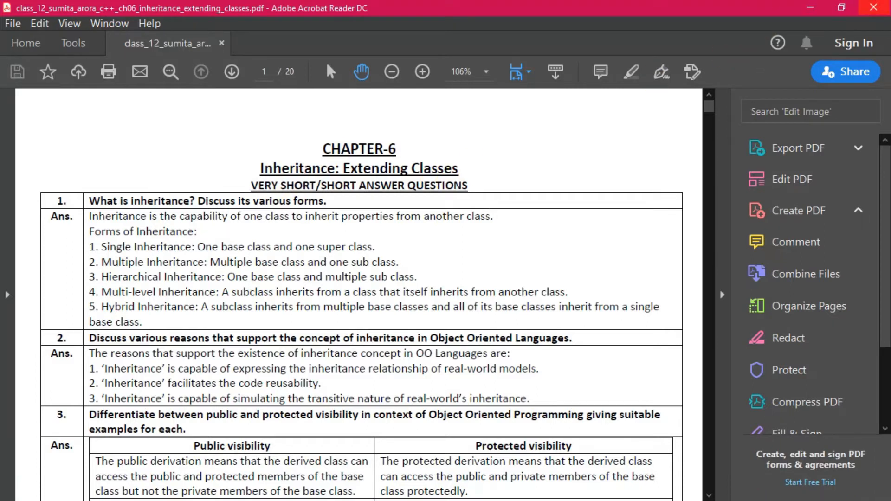
left_click(873, 7)
left_click(874, 7)
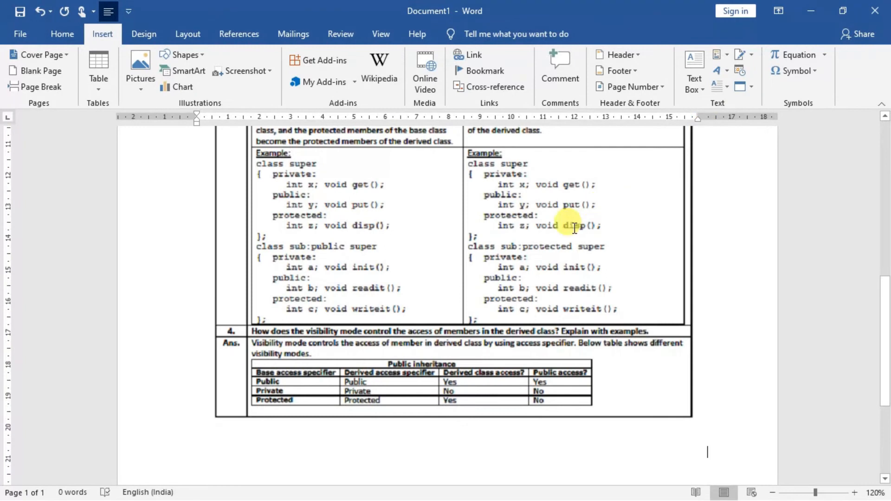
Enlarge the embedded PDF object slightly from its lower-right corner, and delete it from the document
left_click_drag(886, 307, 885, 124)
left_click(472, 383)
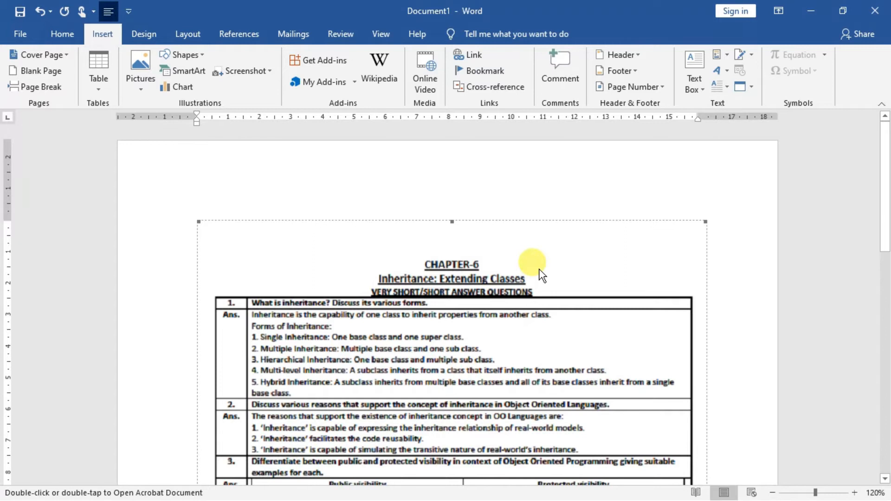
left_click_drag(886, 177, 886, 334)
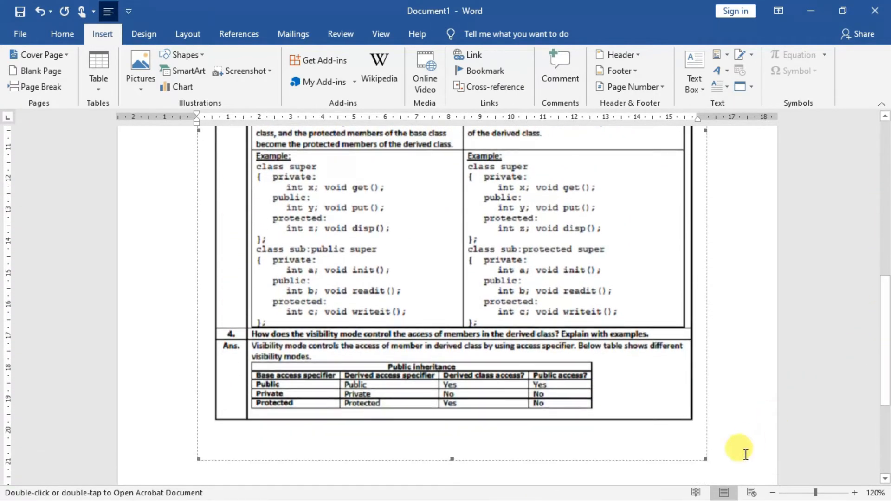
left_click(710, 458)
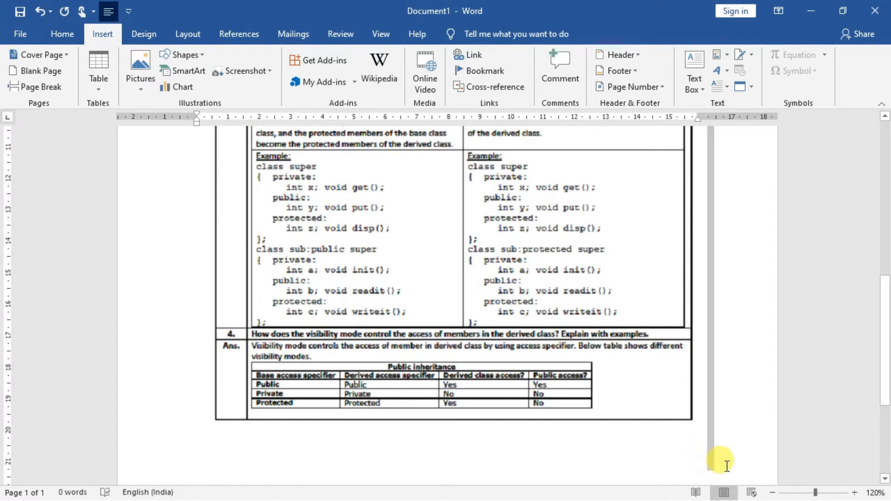
left_click(614, 371)
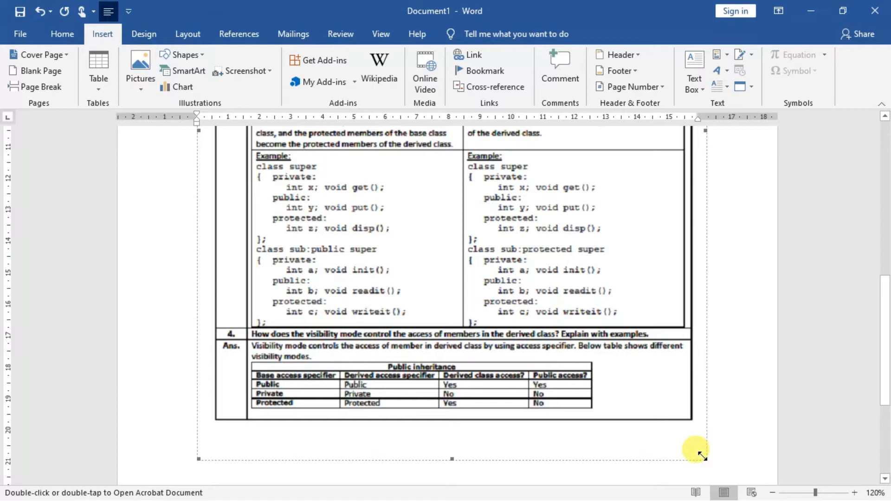
left_click_drag(703, 456, 729, 475)
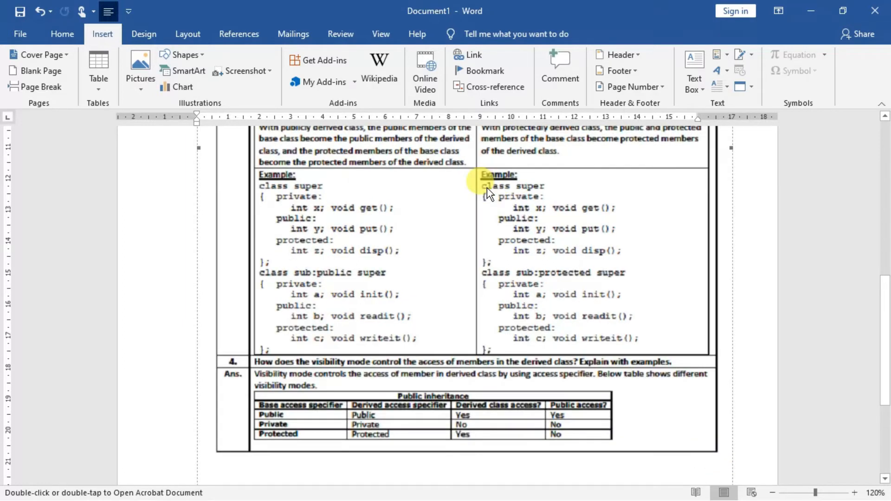
key("Delete")
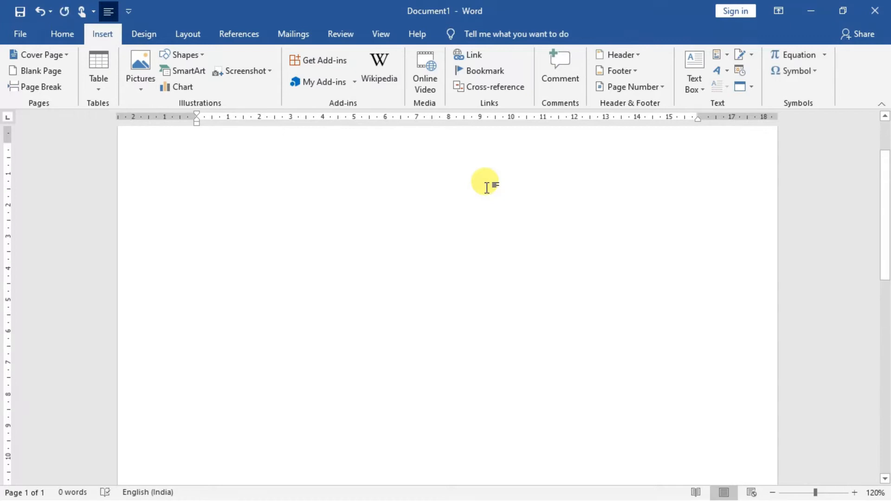
Insert a new Microsoft Excel Chart object into the document
left_click(748, 88)
left_click(756, 105)
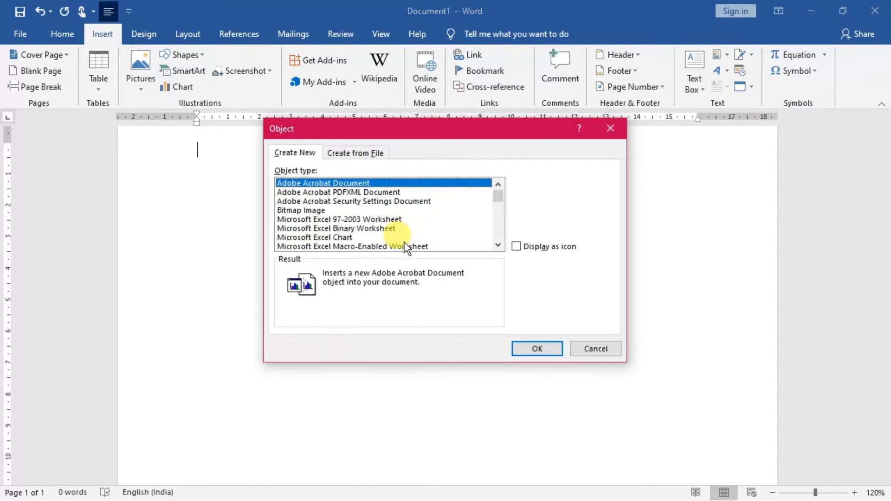
left_click(340, 239)
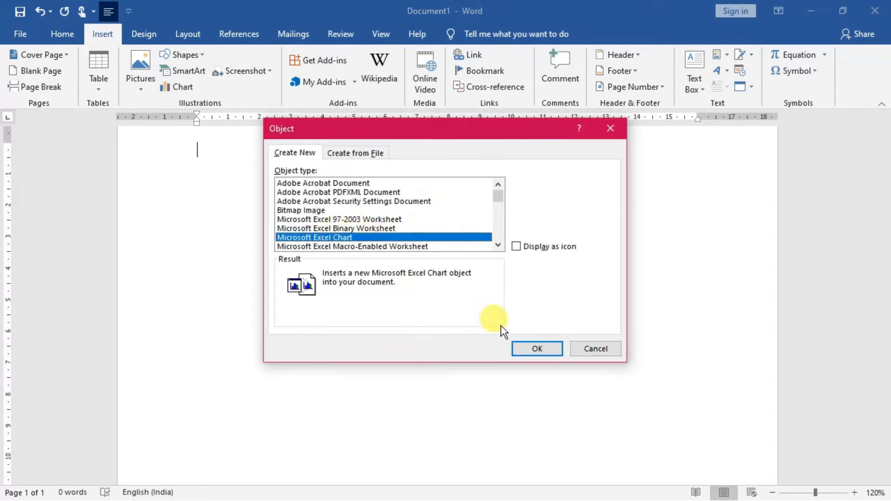
left_click(534, 353)
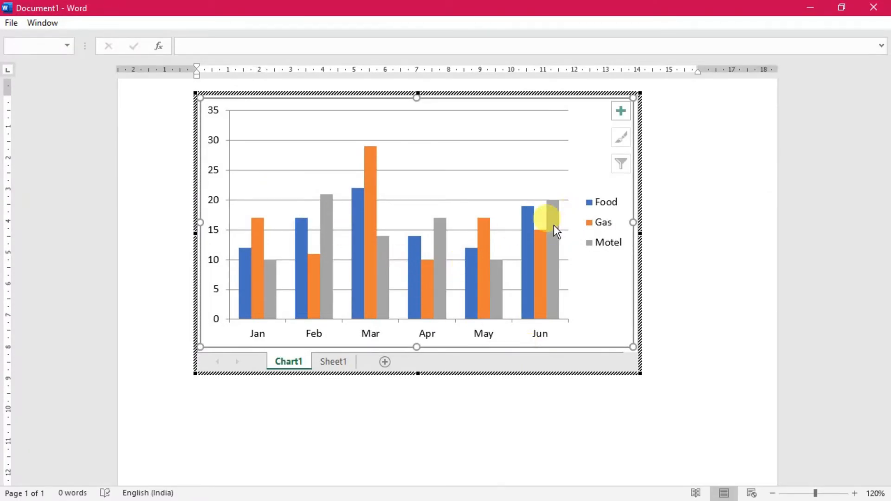
On the chart's Sheet1, change the column headings in B1:D1 to Phy, Chem and Maths
left_click(332, 361)
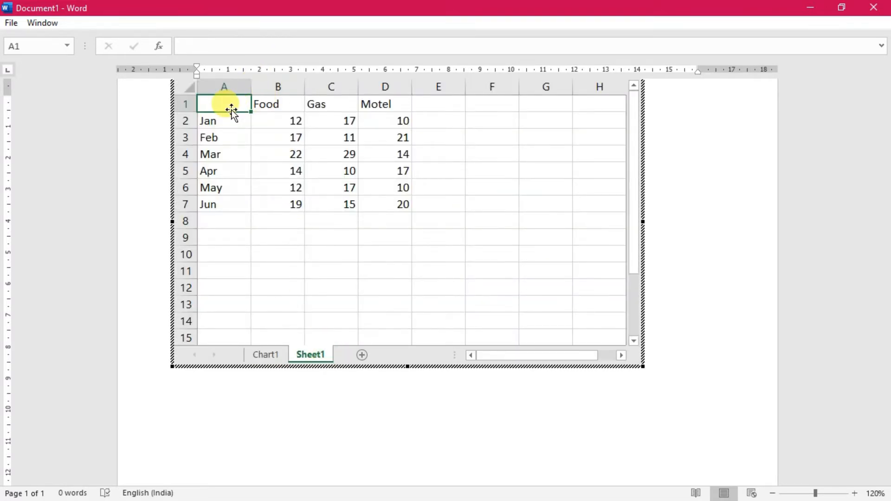
left_click(272, 104)
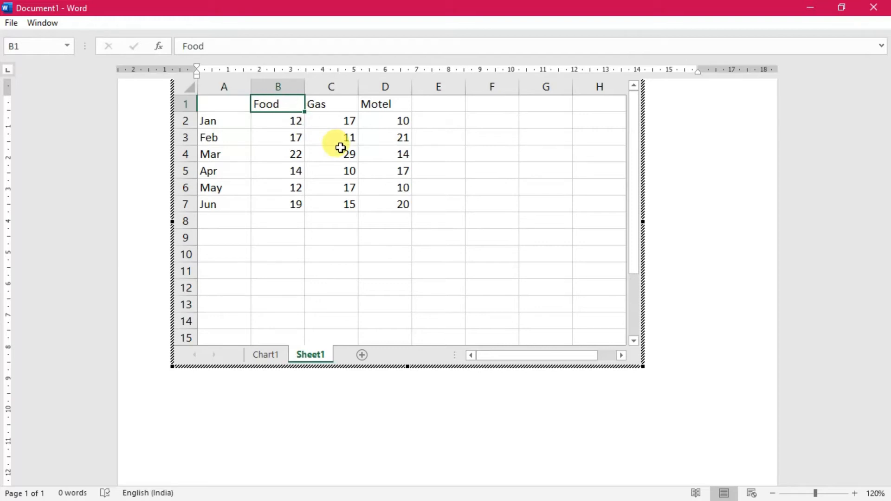
type("Phy")
key("Tab")
type("Chem")
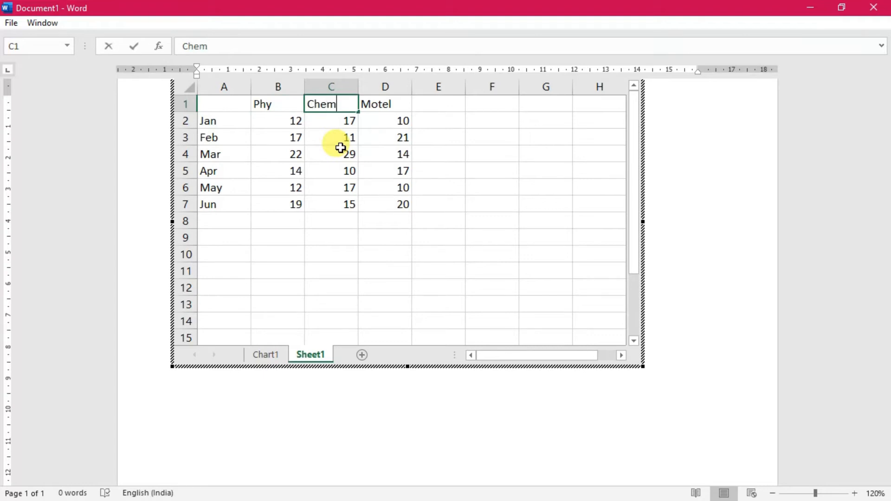
key("Tab")
type("Maths")
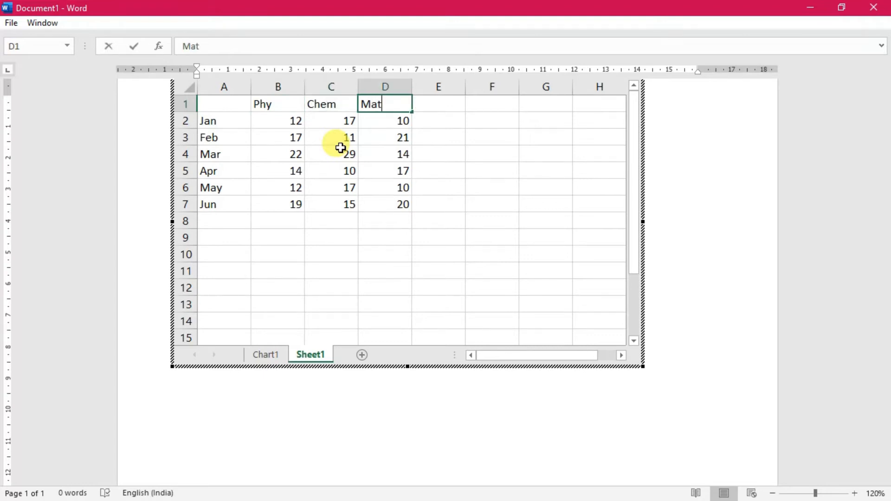
Replace the row labels in A2:A4 with UNIT I, UNIT 2 and UNIT 3
left_click(229, 123)
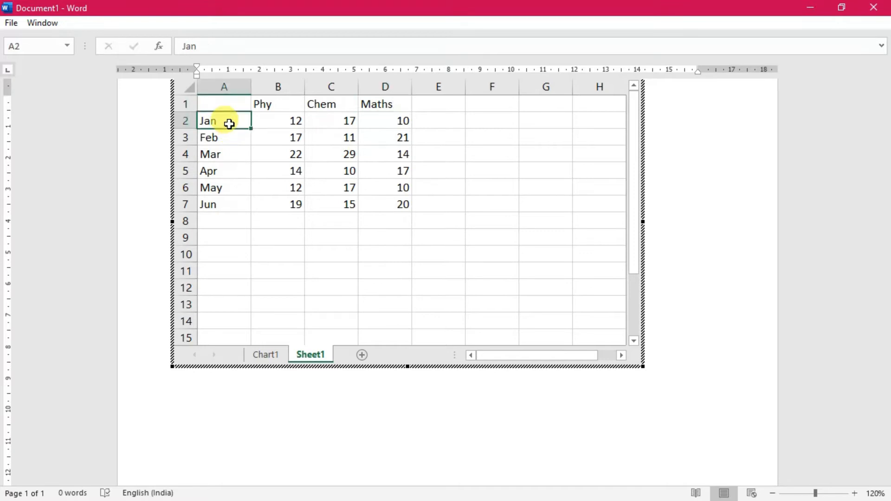
type("UNIT I")
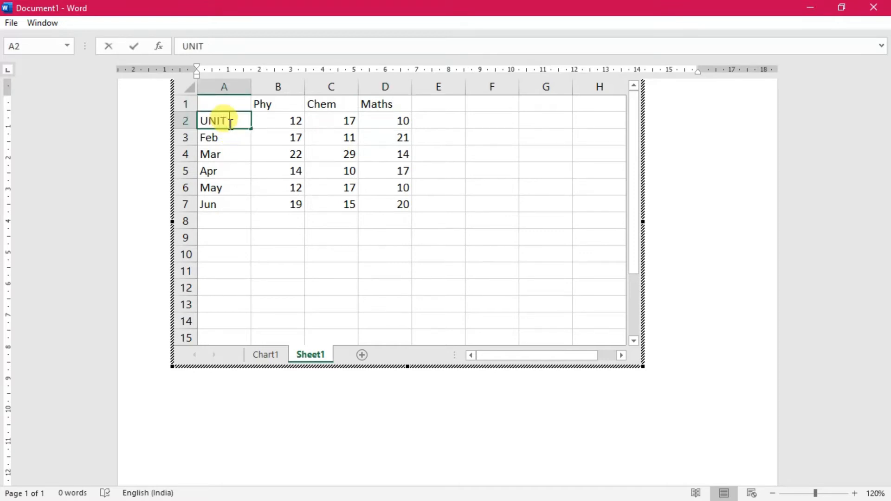
left_click(230, 138)
type("UNIT I")
key("BackSpace")
type("2")
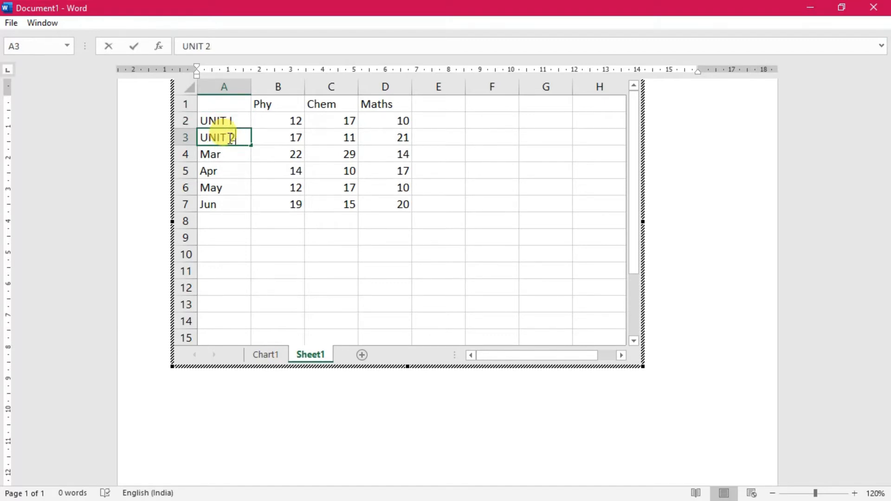
left_click(225, 156)
type("UNIT 3")
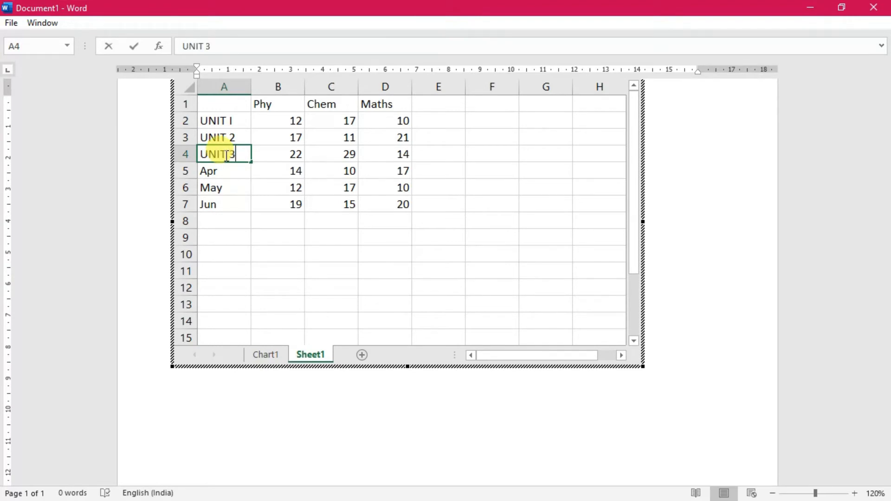
Replace the row labels in A5:A6 with UNIT 4 and UNIT 5
left_click(223, 174)
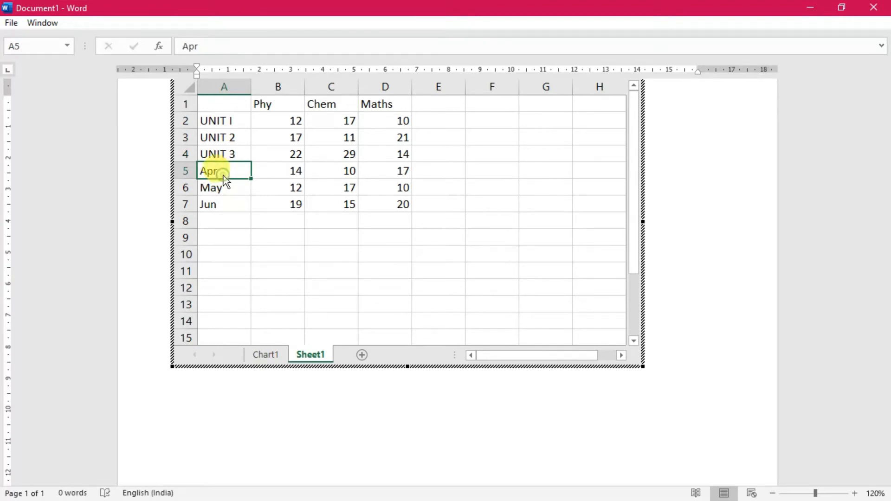
type("UNIT")
type("4")
left_click(244, 190)
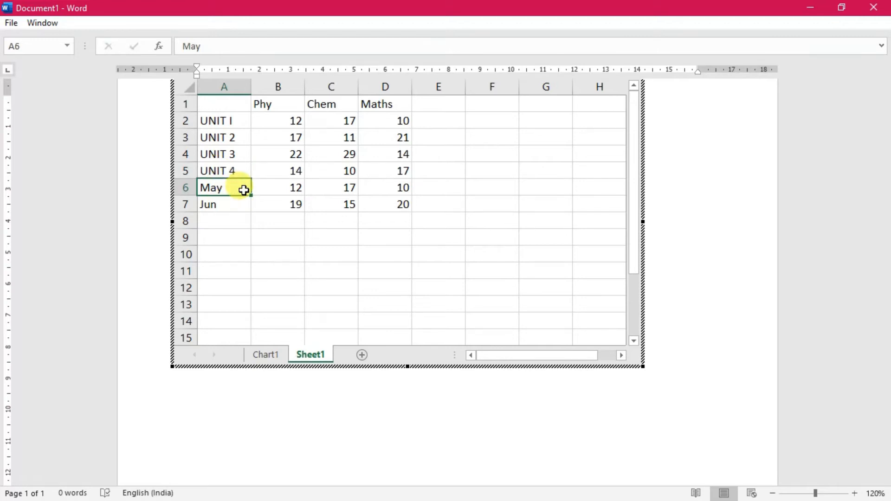
type("UNIT 5")
Clear the Jun row in A7:D7 and return to the Chart1 sheet
left_click(236, 205)
left_click_drag(236, 206, 408, 210)
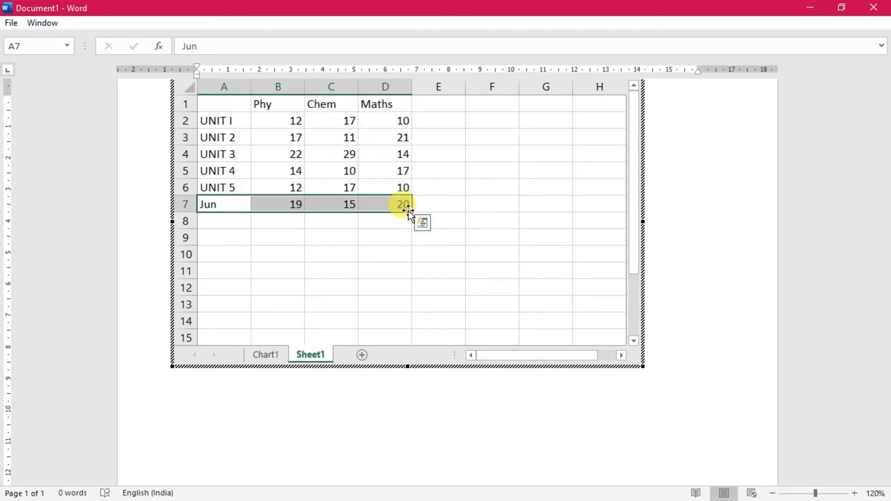
key("Delete")
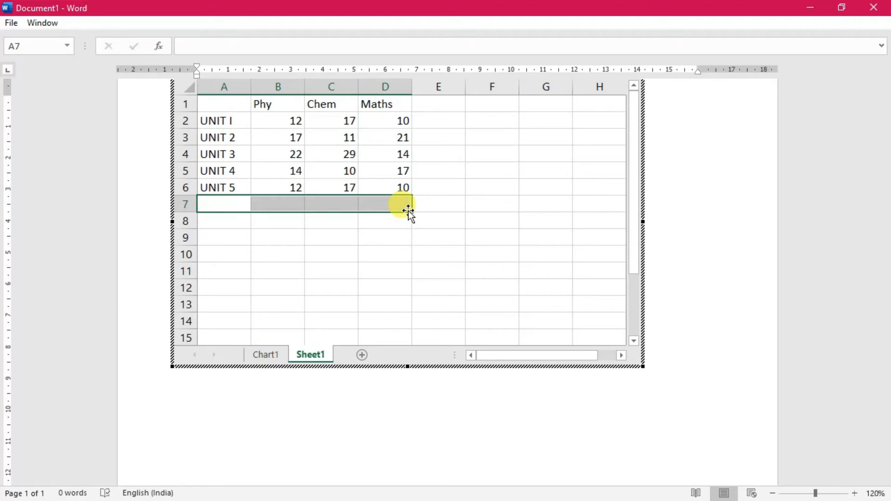
left_click(469, 236)
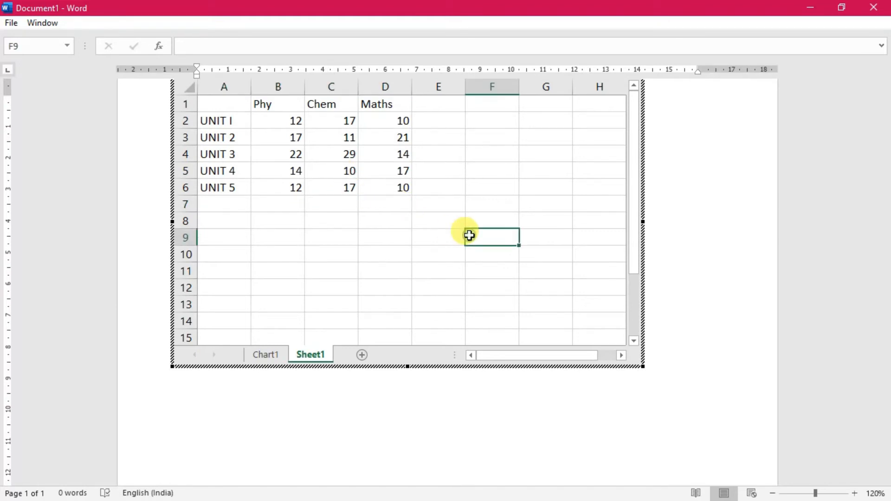
left_click(276, 357)
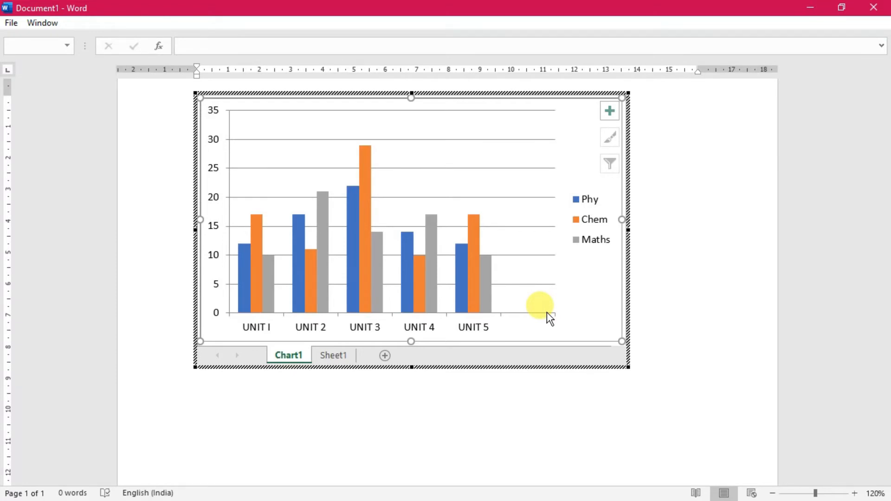
Reopen the embedded chart for editing, set the UNIT 5 Maths value in D6 of Sheet1 to 50, and return to the Chart1 sheet
left_click(681, 388)
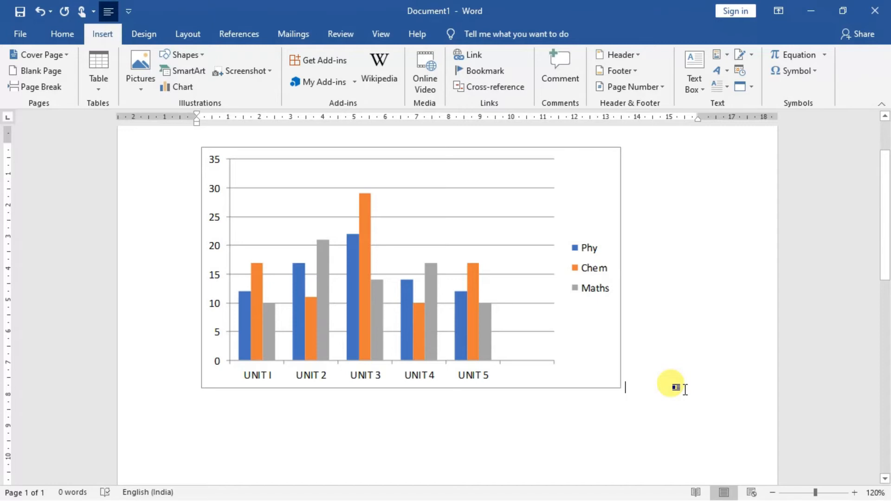
left_click(413, 237)
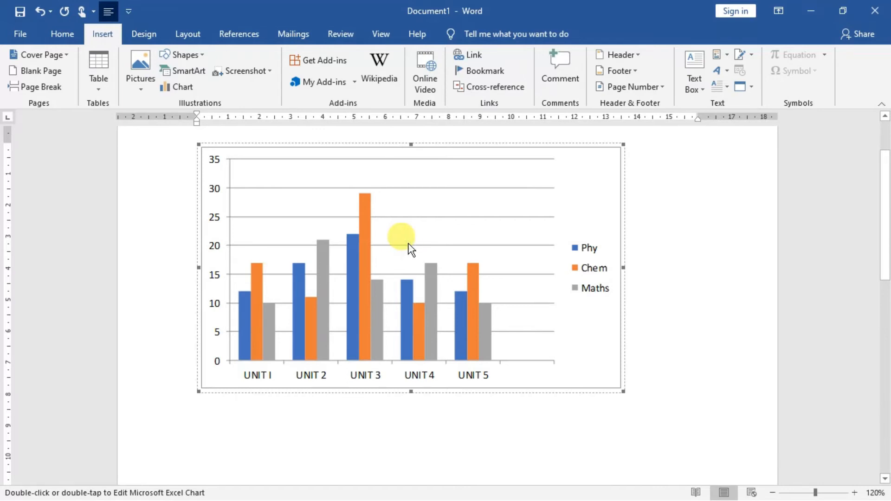
right_click(409, 244)
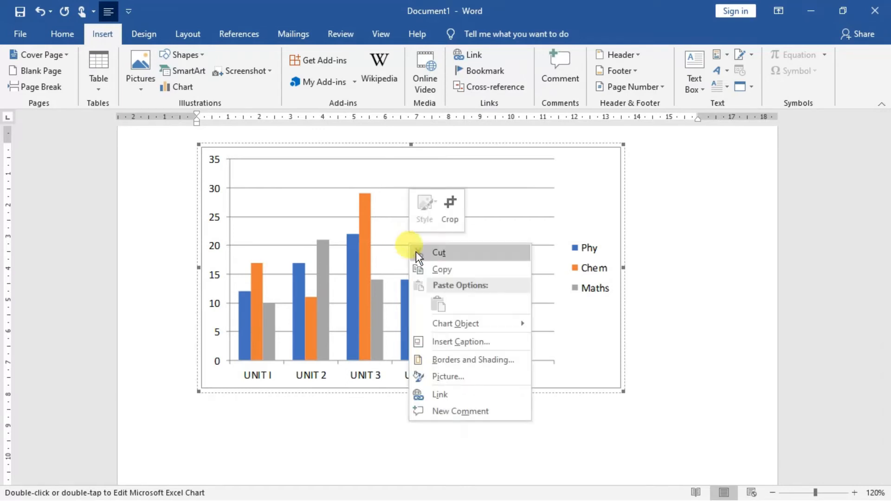
mouse_move(453, 323)
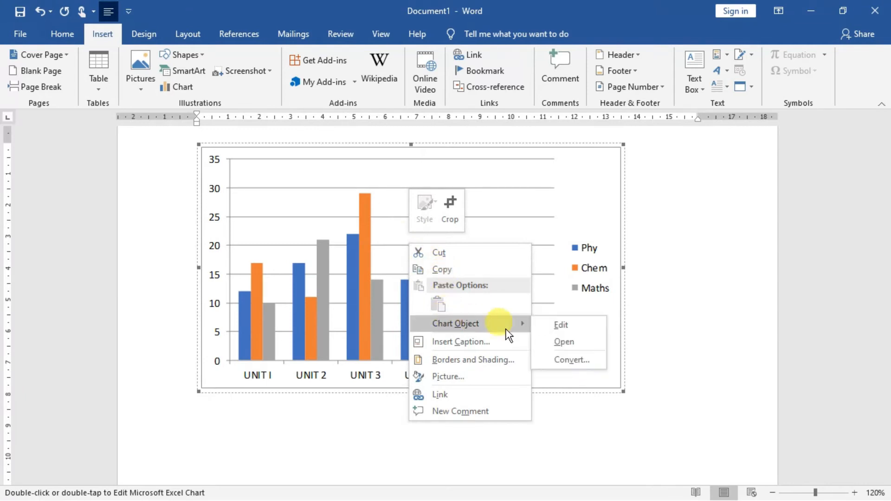
left_click(565, 323)
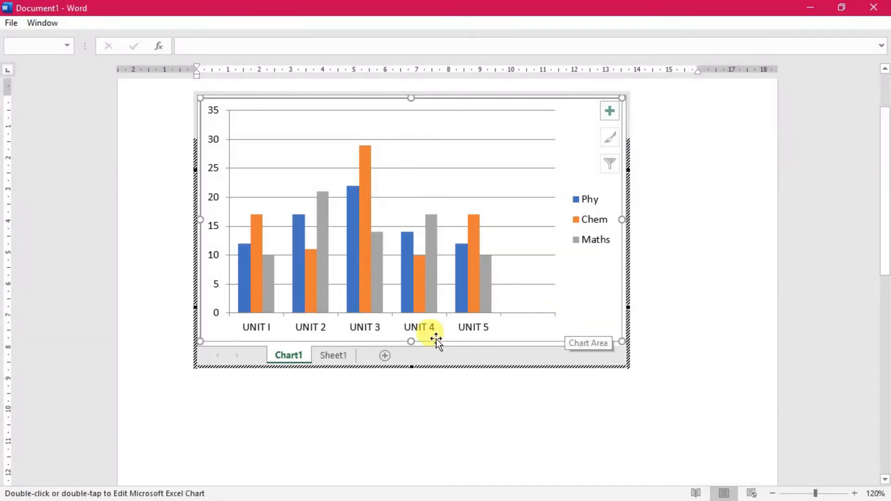
left_click(339, 353)
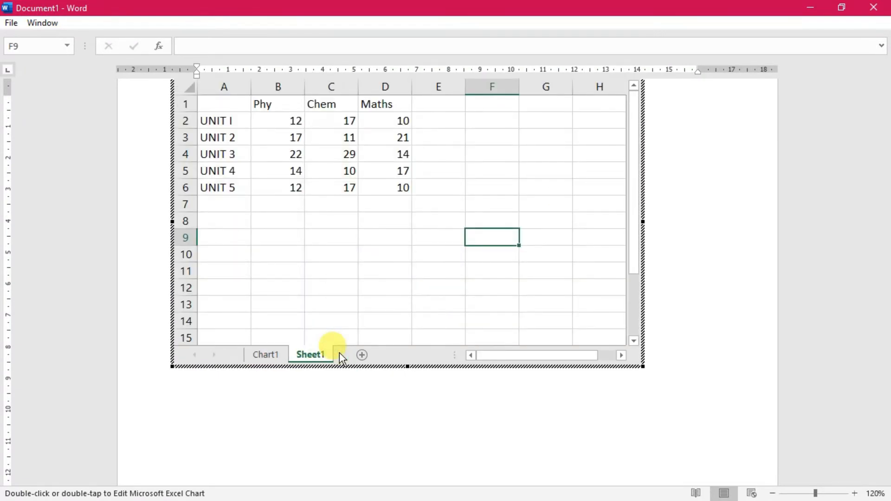
left_click(384, 187)
type("50")
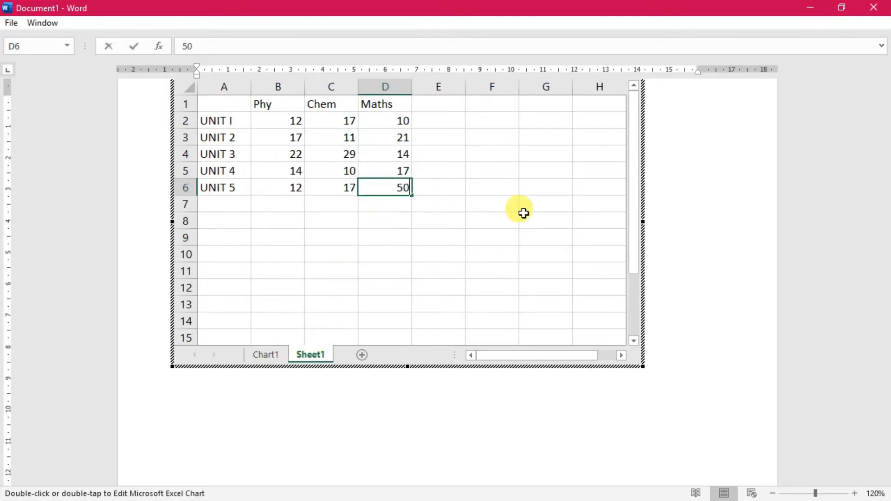
left_click(266, 355)
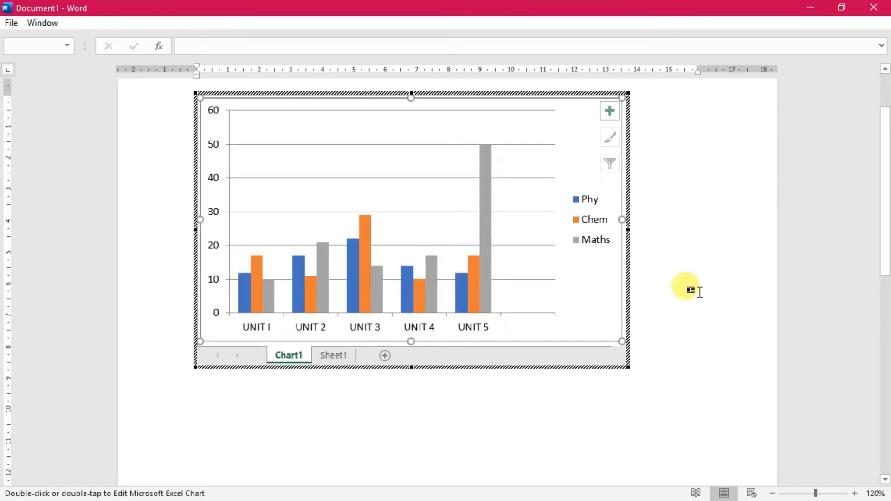
left_click(692, 292)
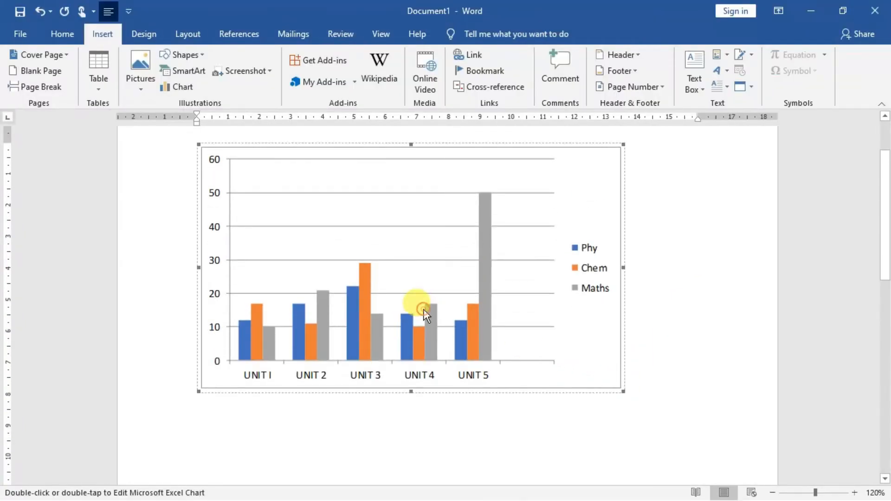
Apply a standard green Box border around the embedded chart
right_click(424, 309)
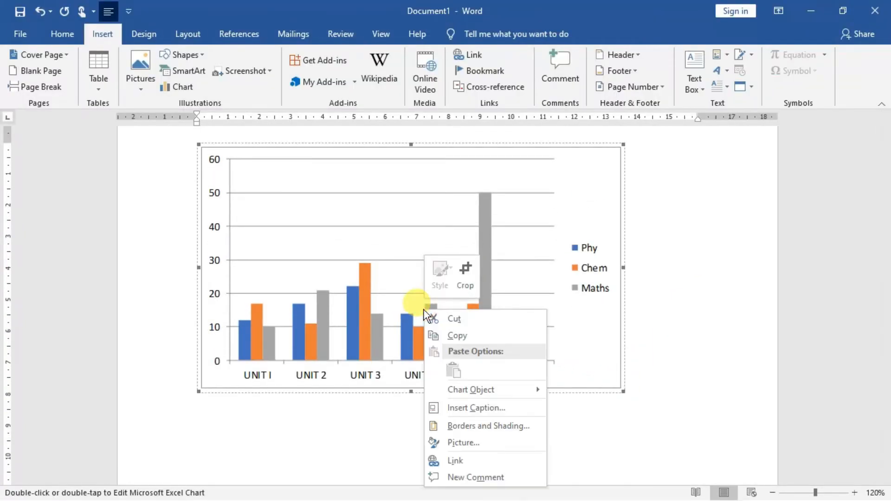
left_click(477, 426)
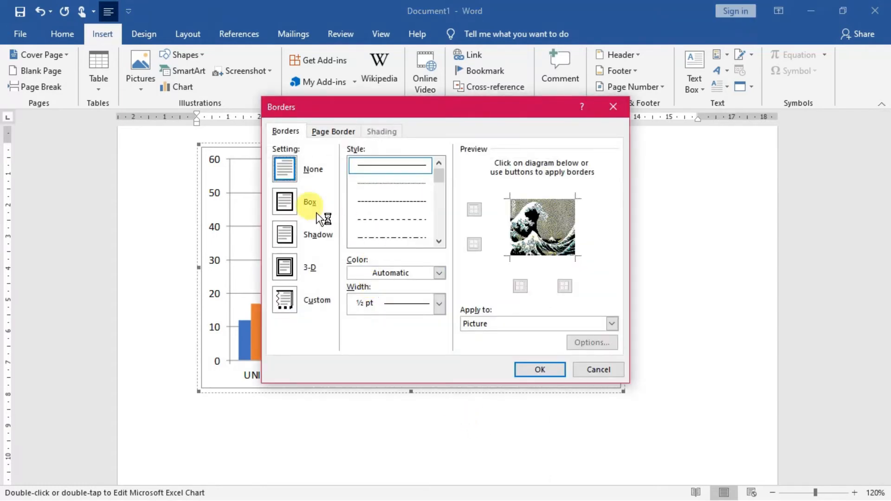
left_click(281, 205)
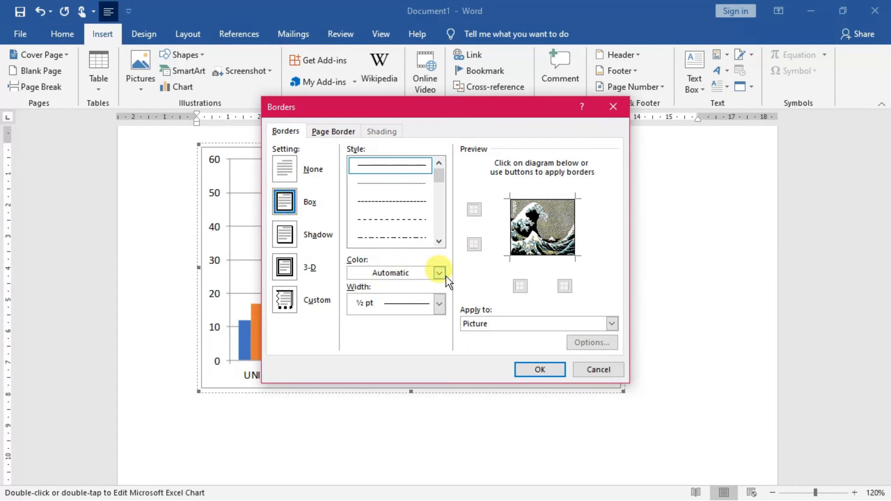
left_click(424, 276)
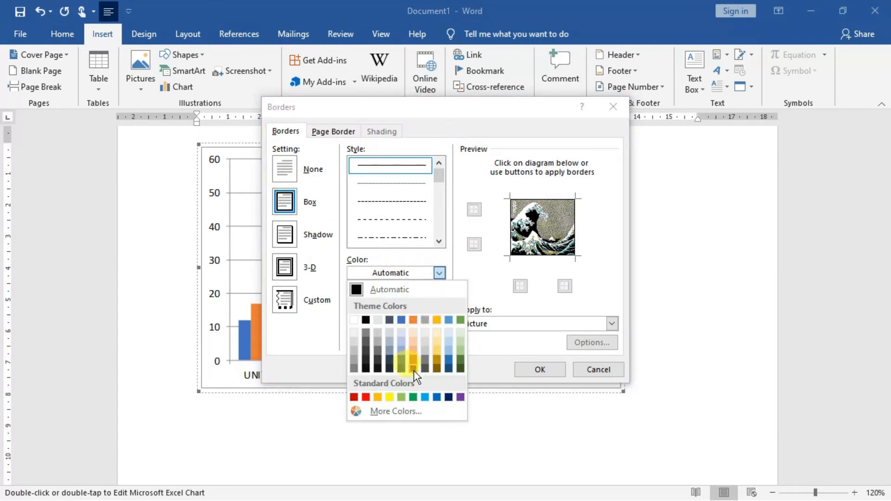
left_click(414, 398)
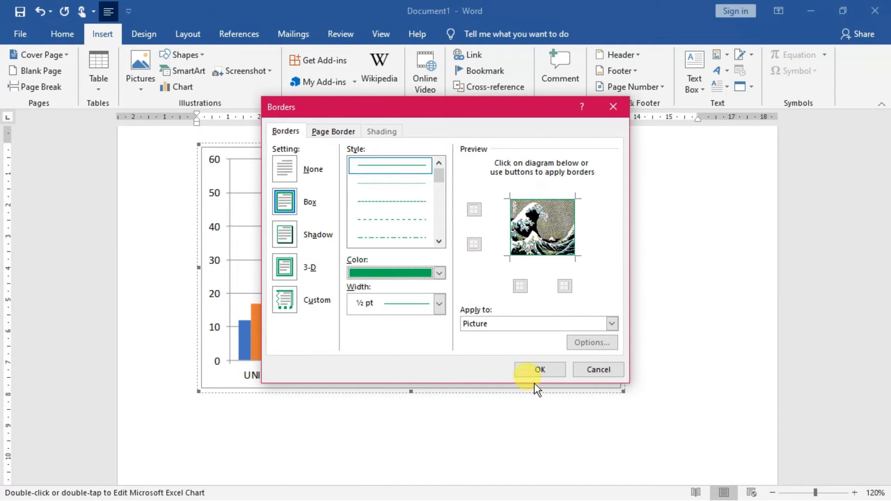
left_click(538, 370)
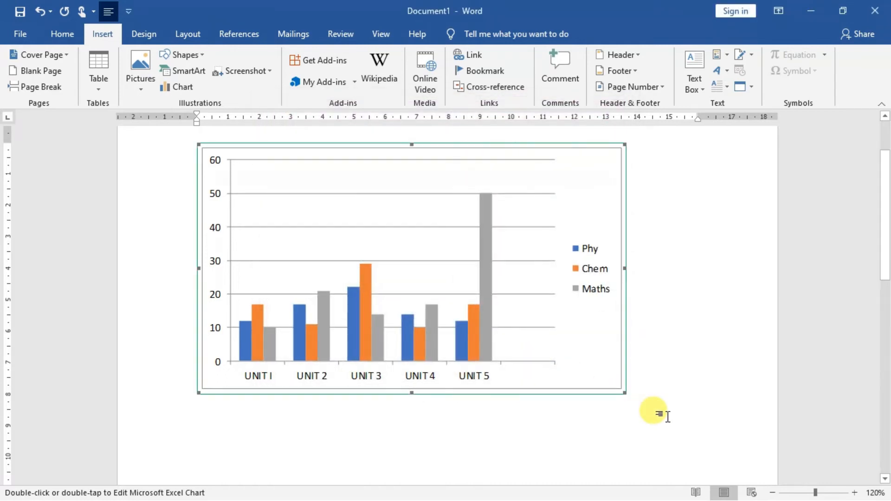
left_click(668, 417)
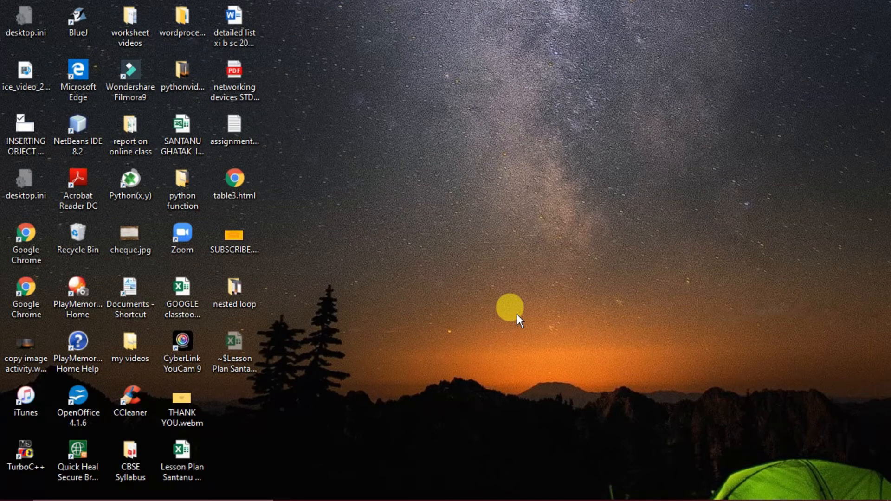
Switch back to the Word document and delete the embedded chart
mouse_move(623, 488)
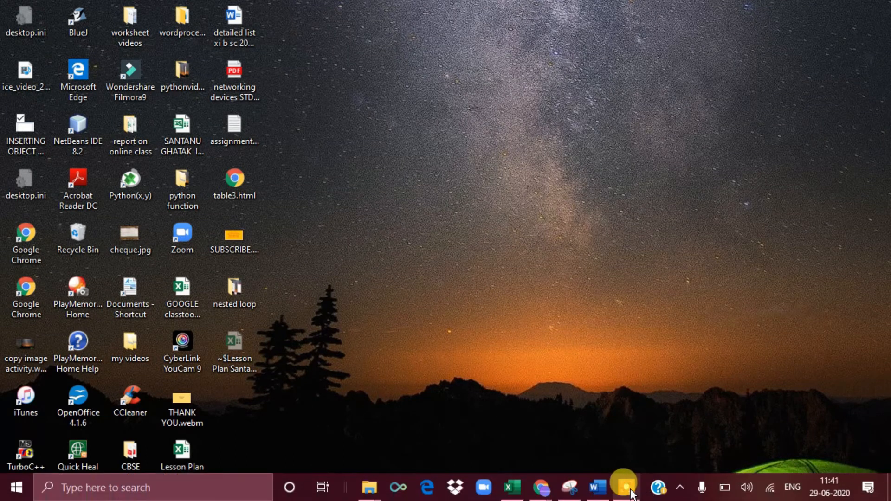
left_click(598, 488)
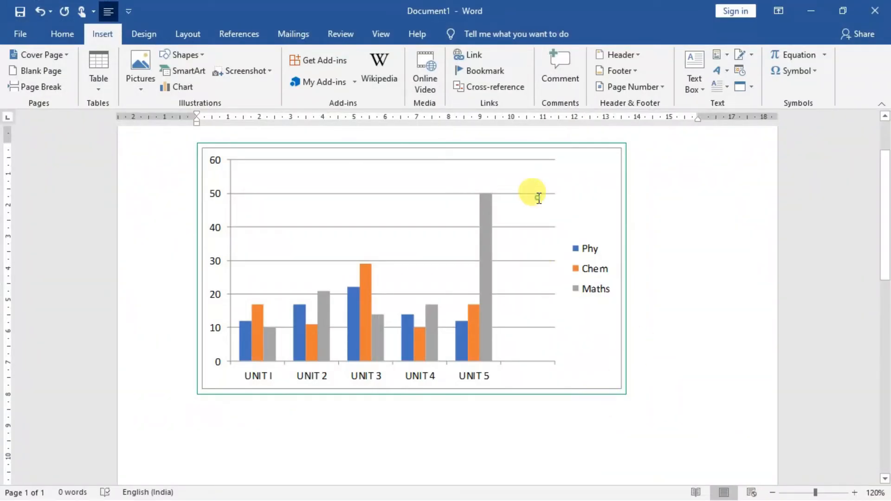
left_click(530, 165)
key("Delete")
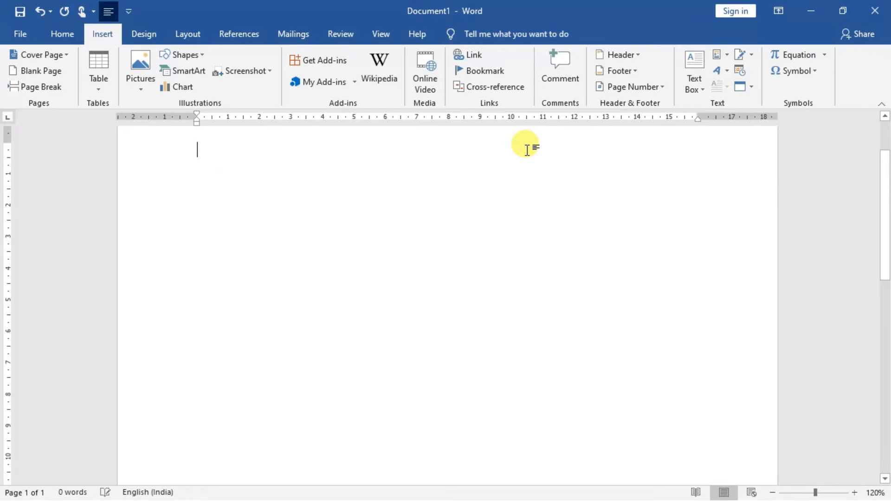
Insert the text of forspellcheck.docx from the Documents folder into the empty document
left_click(751, 87)
left_click(762, 119)
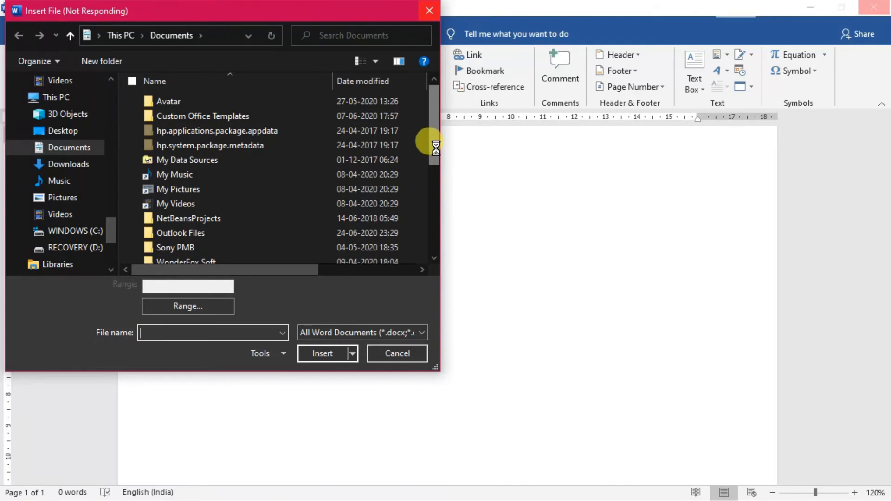
scroll(435, 148, "down", 5)
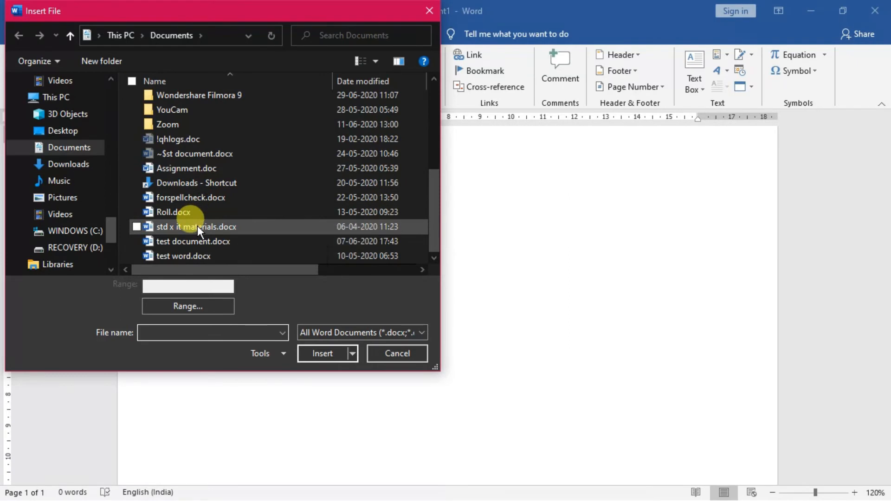
left_click(204, 197)
left_click(333, 356)
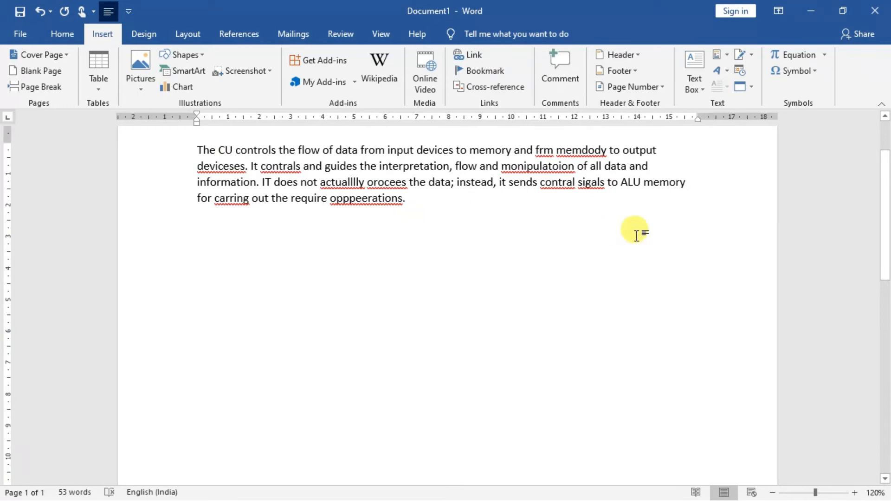
Delete the whole inserted paragraph about the CU
left_click(752, 87)
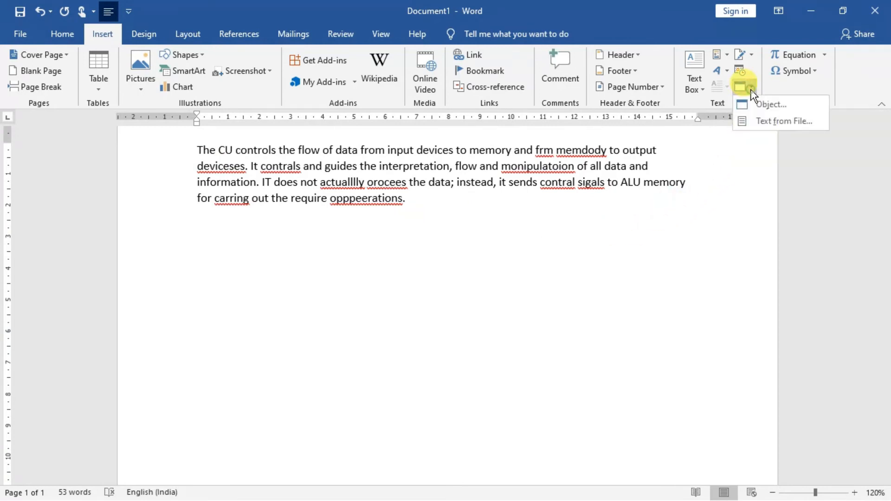
left_click(533, 227)
left_click_drag(198, 149, 419, 205)
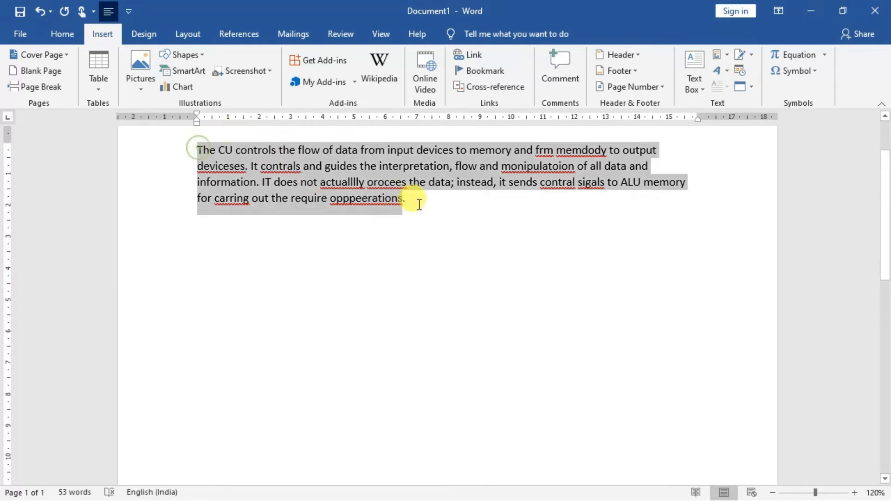
key("Delete")
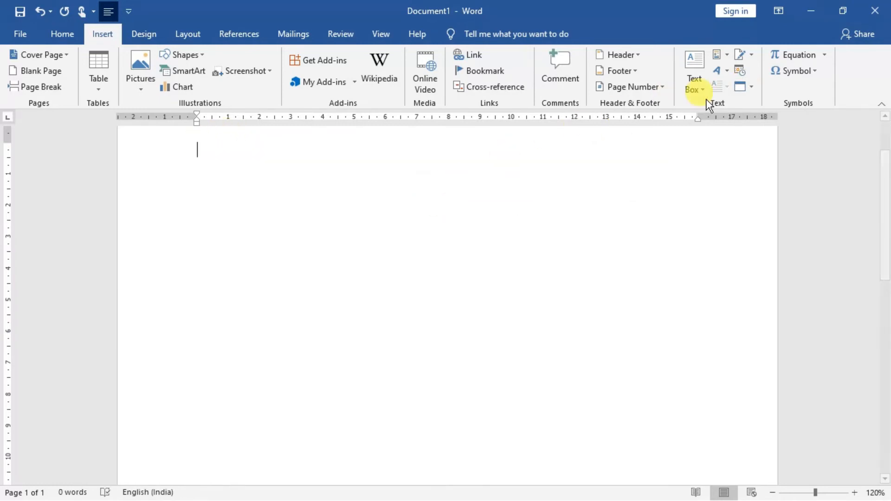
Embed Assignment.doc from the Documents folder as an object created from file, neither linked nor displayed as an icon
left_click(751, 87)
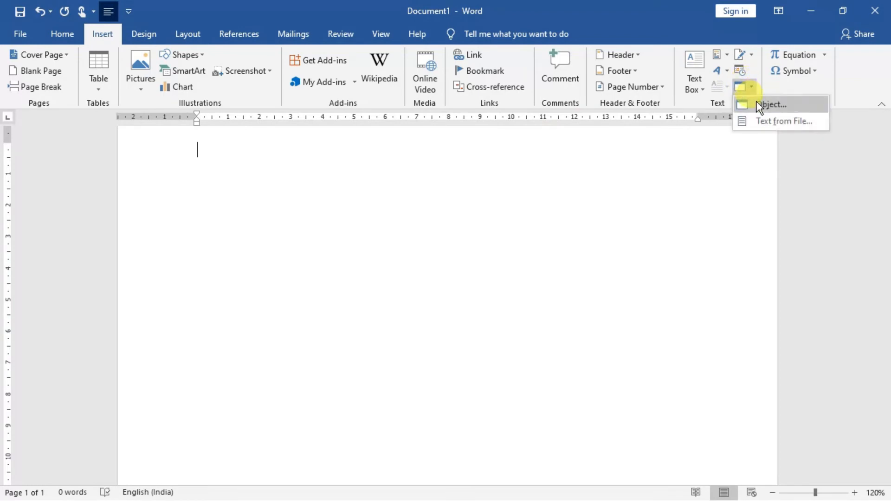
left_click(762, 105)
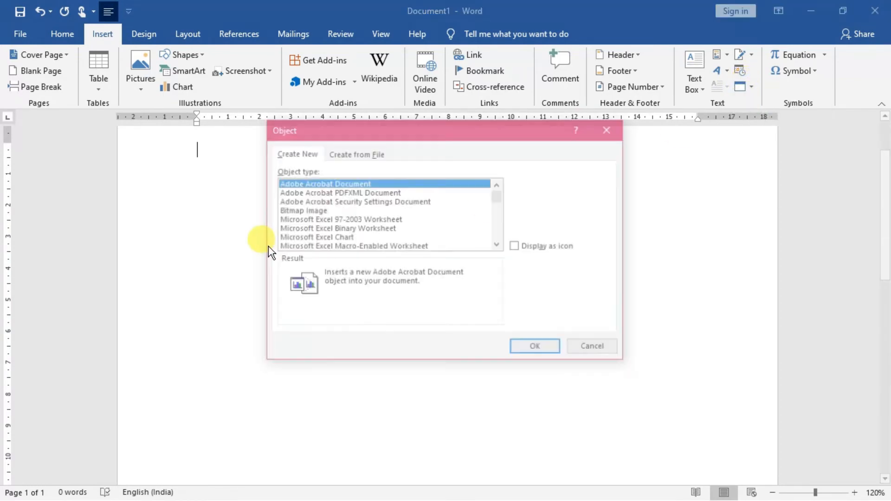
left_click(344, 154)
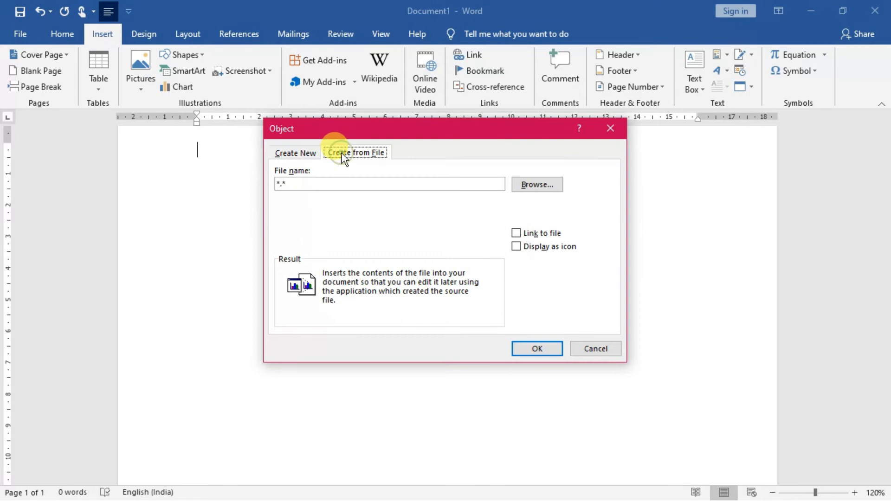
left_click(532, 185)
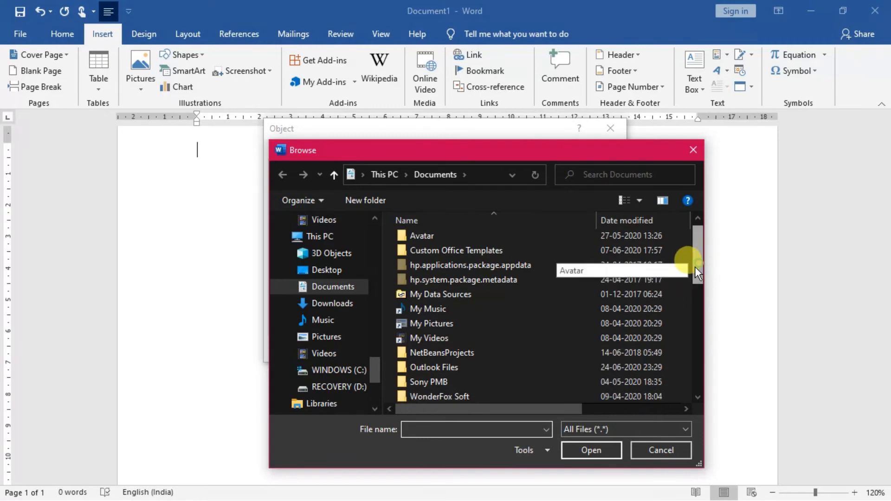
scroll(689, 297, "down", 4)
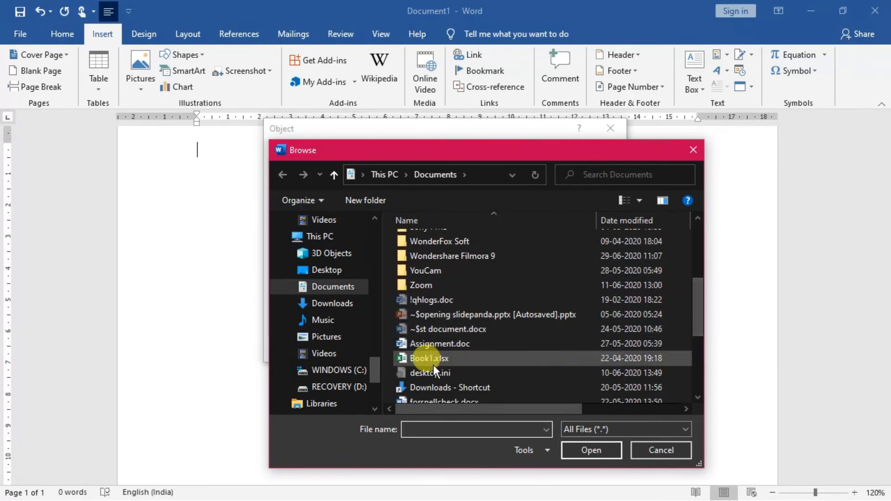
left_click(427, 344)
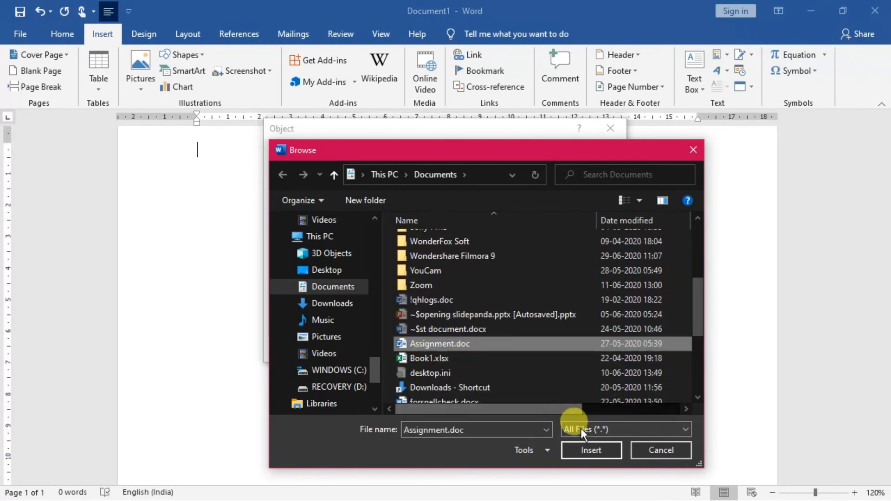
left_click(590, 451)
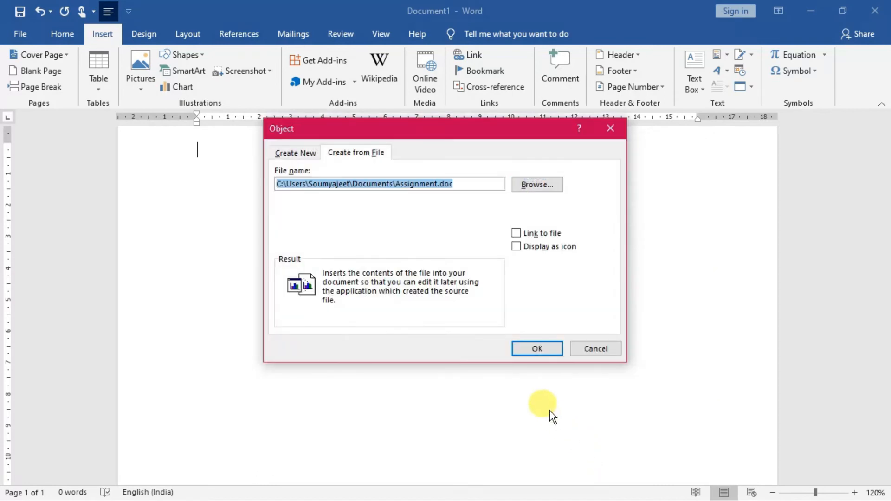
left_click(534, 349)
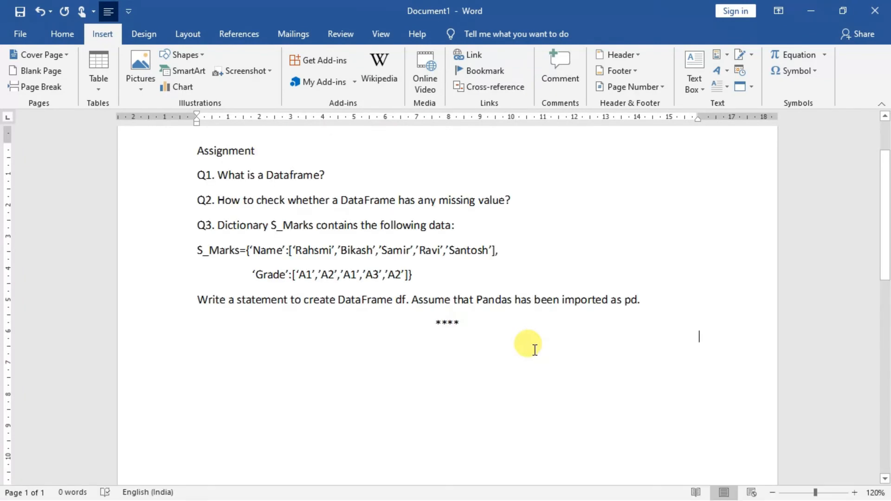
left_click(750, 87)
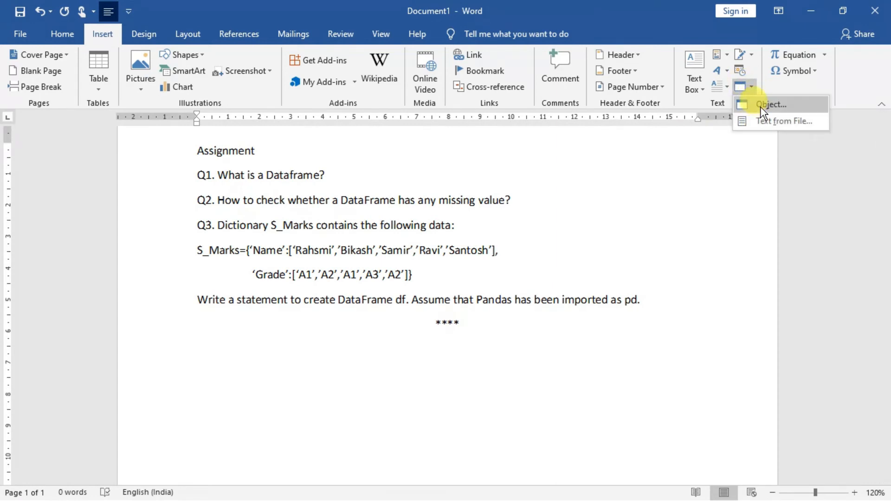
left_click(761, 105)
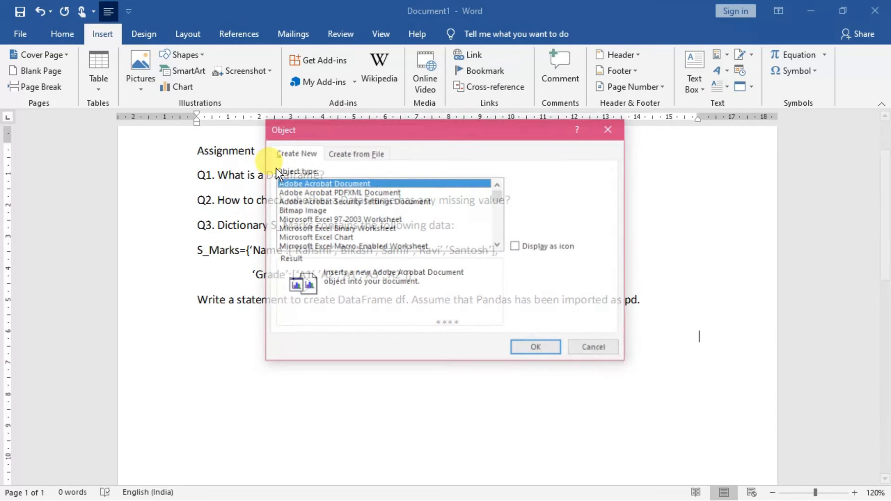
left_click(346, 154)
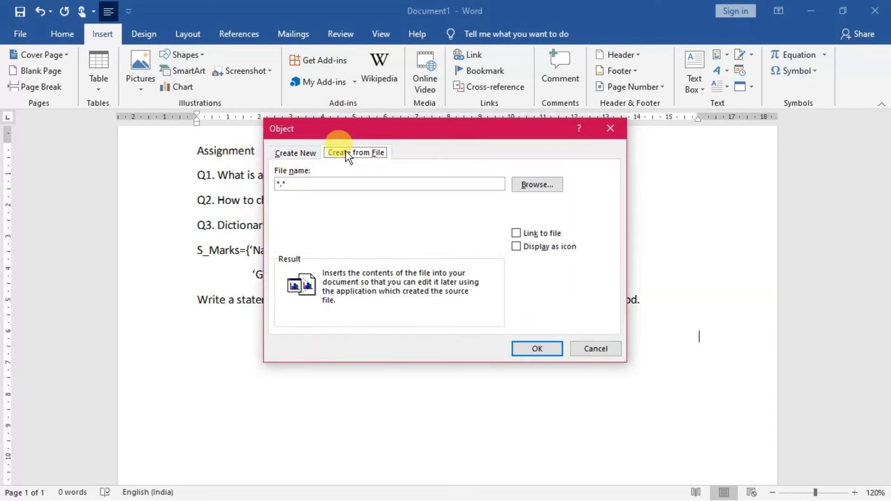
left_click(534, 181)
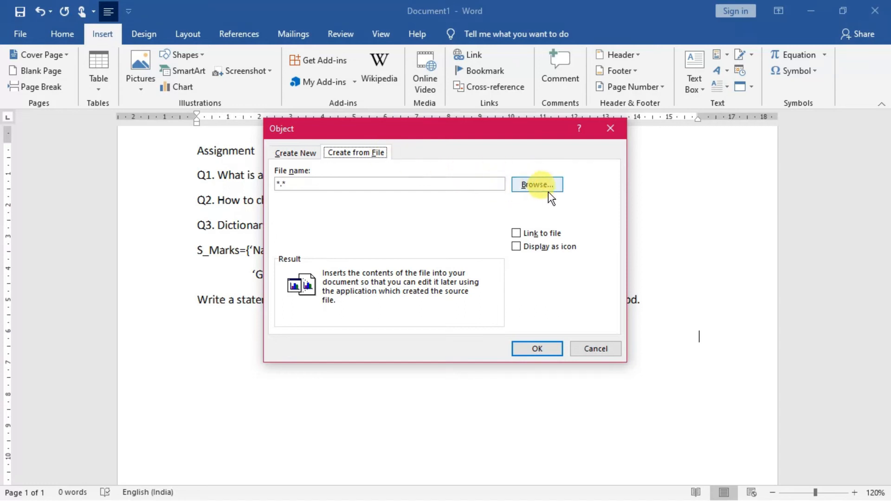
left_click(611, 128)
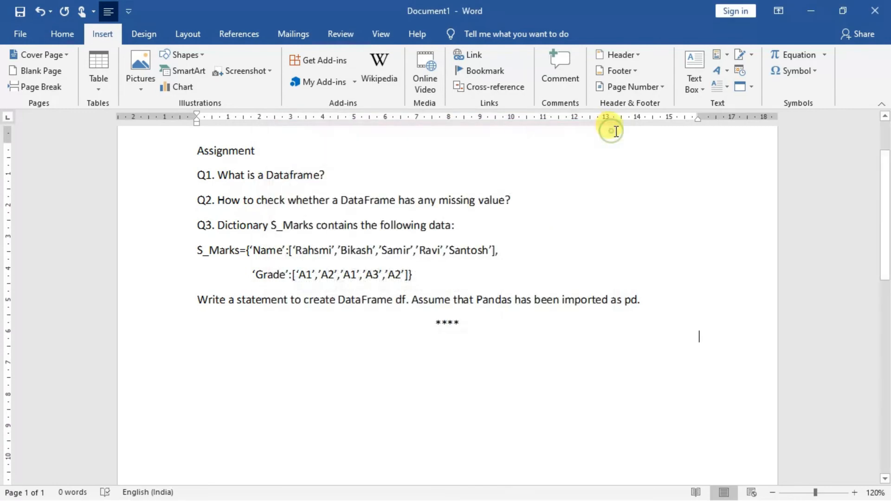
Insert a new Bitmap Image object below the asterisks and handwrite the letters SG in black on its canvas
left_click(752, 87)
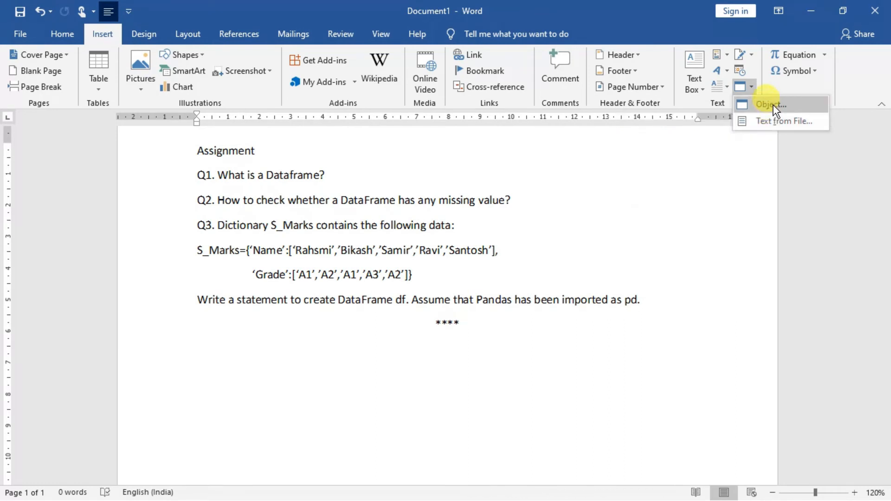
left_click(773, 105)
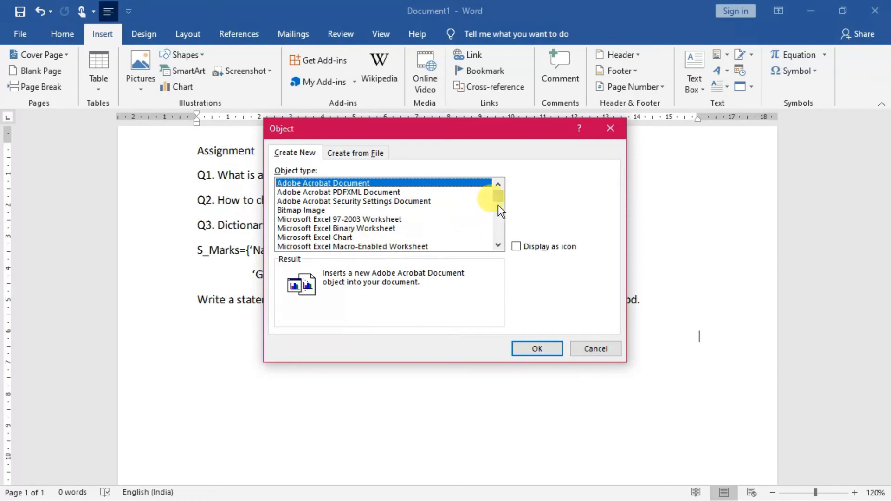
left_click(325, 211)
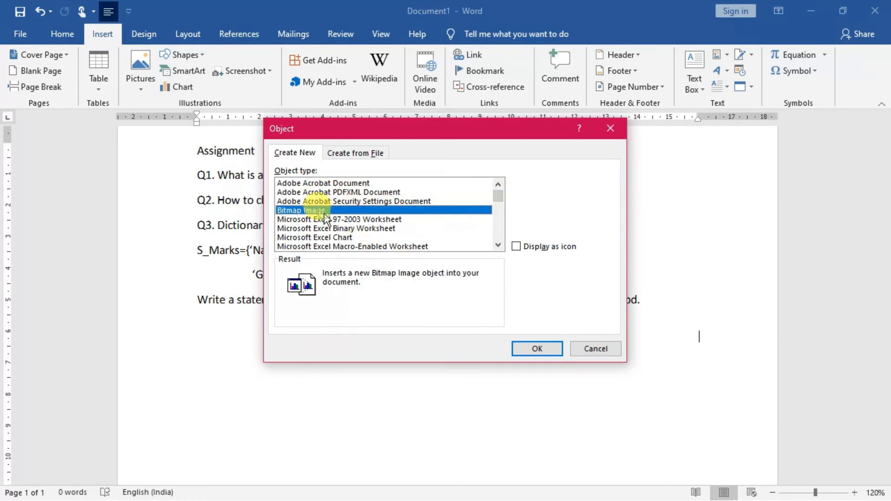
left_click(511, 348)
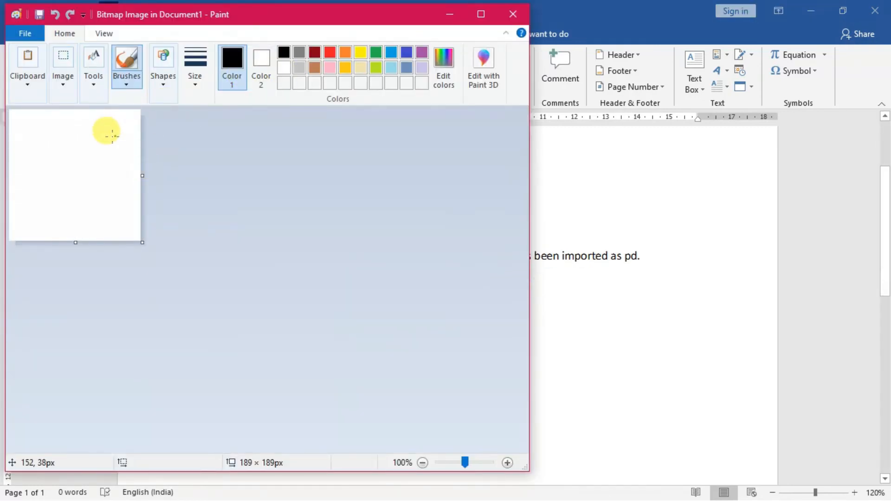
mouse_move(28, 139)
left_mouse_down()
mouse_move(45, 168)
mouse_move(24, 180)
left_mouse_up()
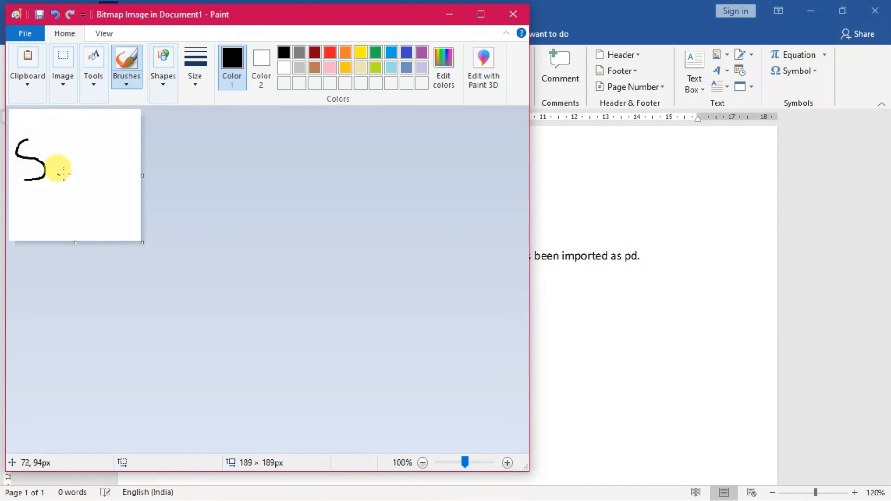
mouse_move(60, 132)
left_mouse_down()
mouse_move(45, 174)
mouse_move(93, 148)
mouse_move(105, 183)
left_mouse_up()
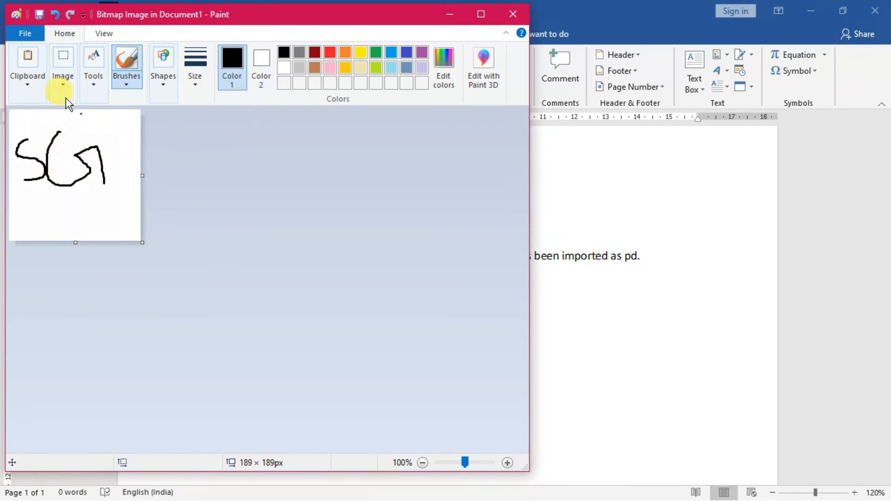
Save a copy of the drawing as a 24-bit bitmap named S1 in the Pictures folder and return to the Word document
left_click(26, 33)
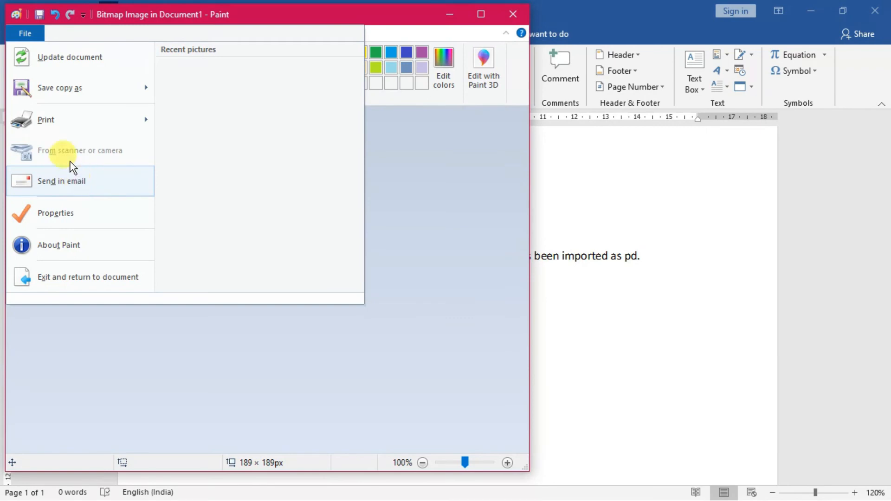
mouse_move(57, 92)
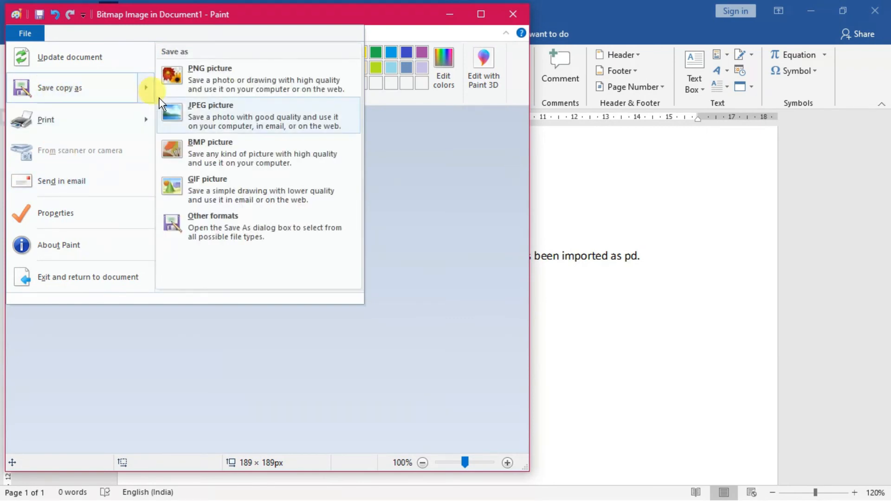
left_click(204, 147)
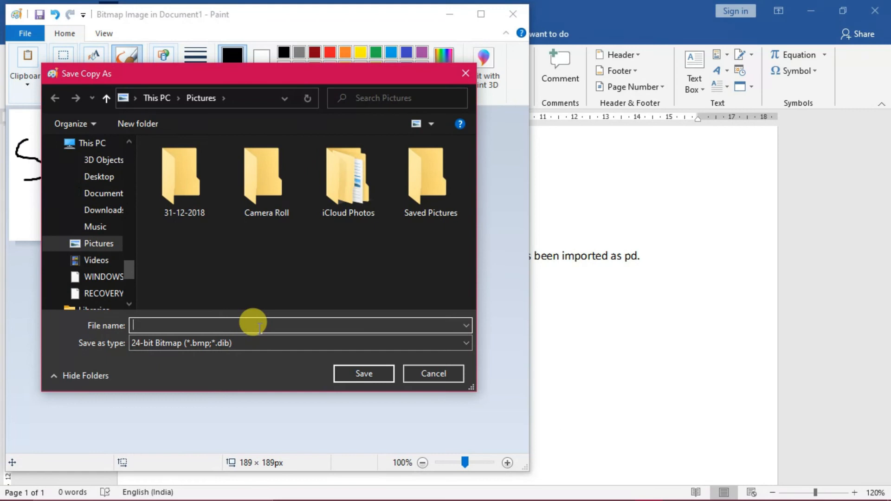
type("S1")
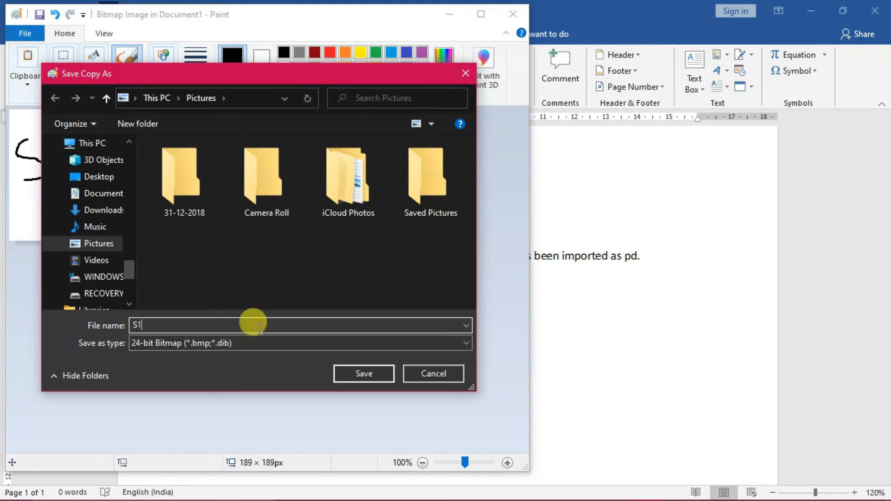
left_click(358, 369)
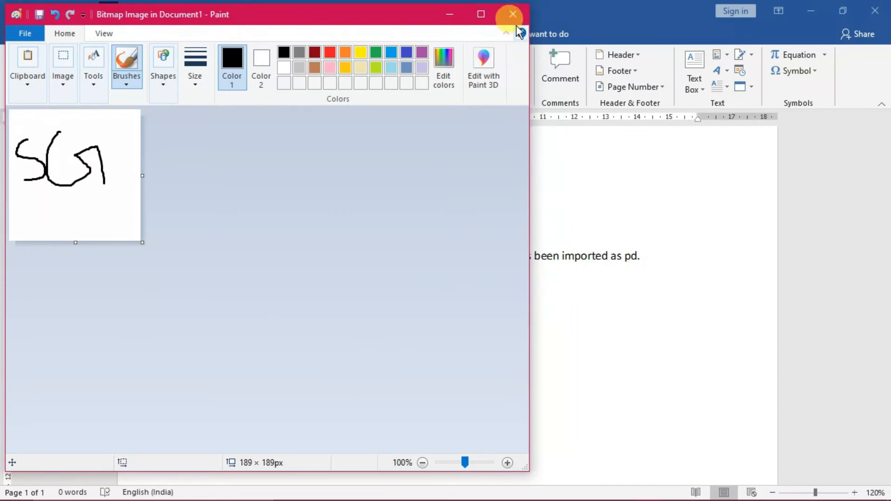
left_click(514, 13)
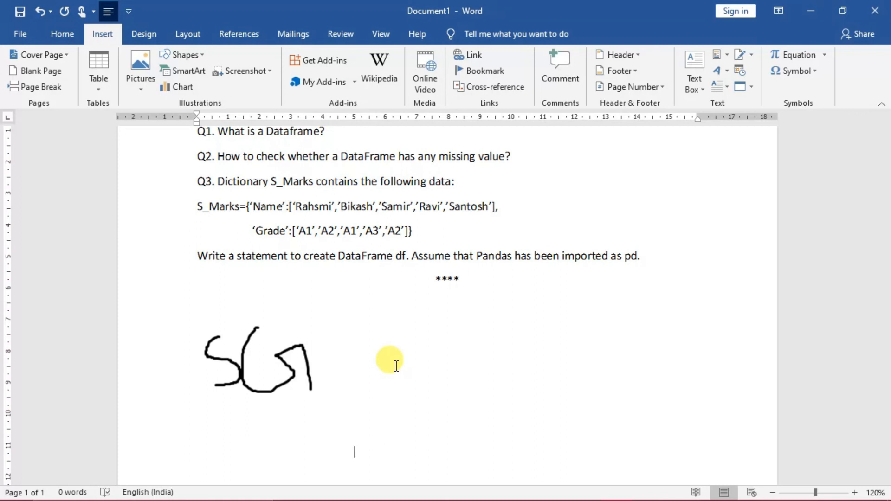
left_click(751, 86)
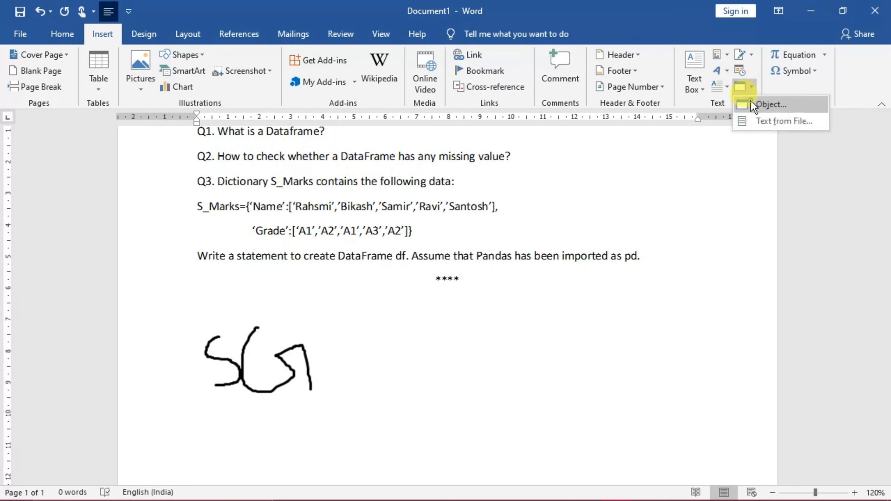
left_click(751, 100)
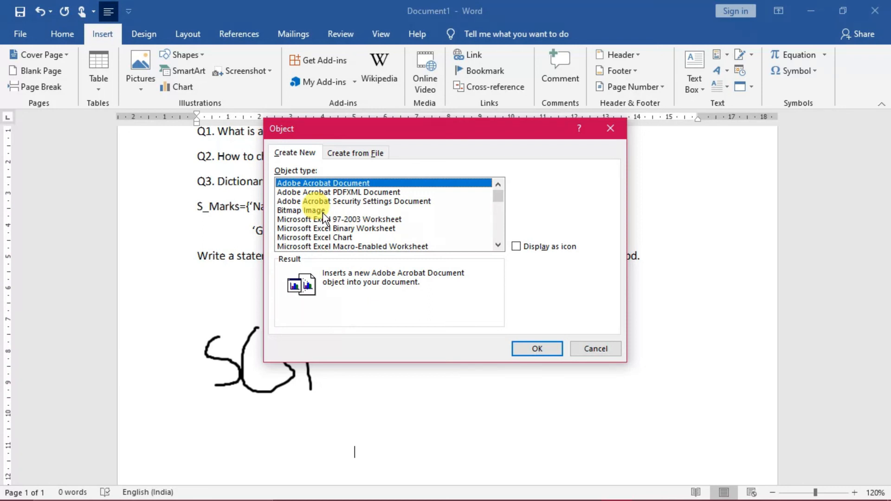
left_click(596, 349)
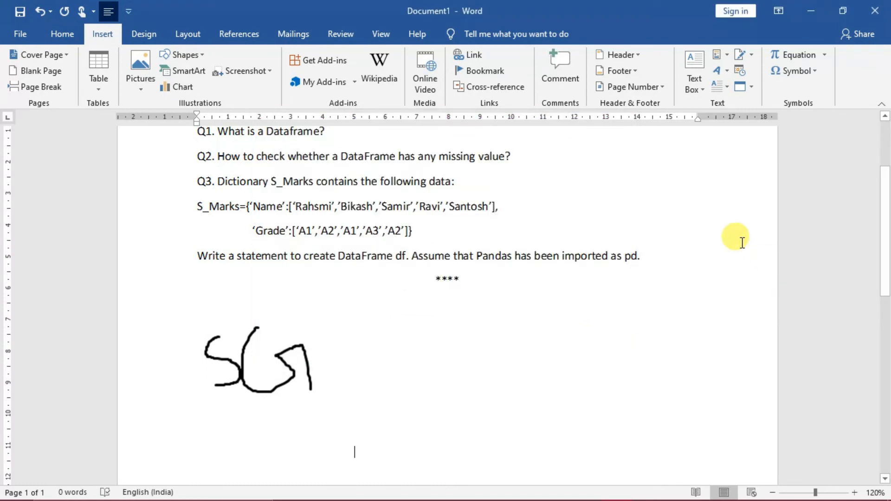